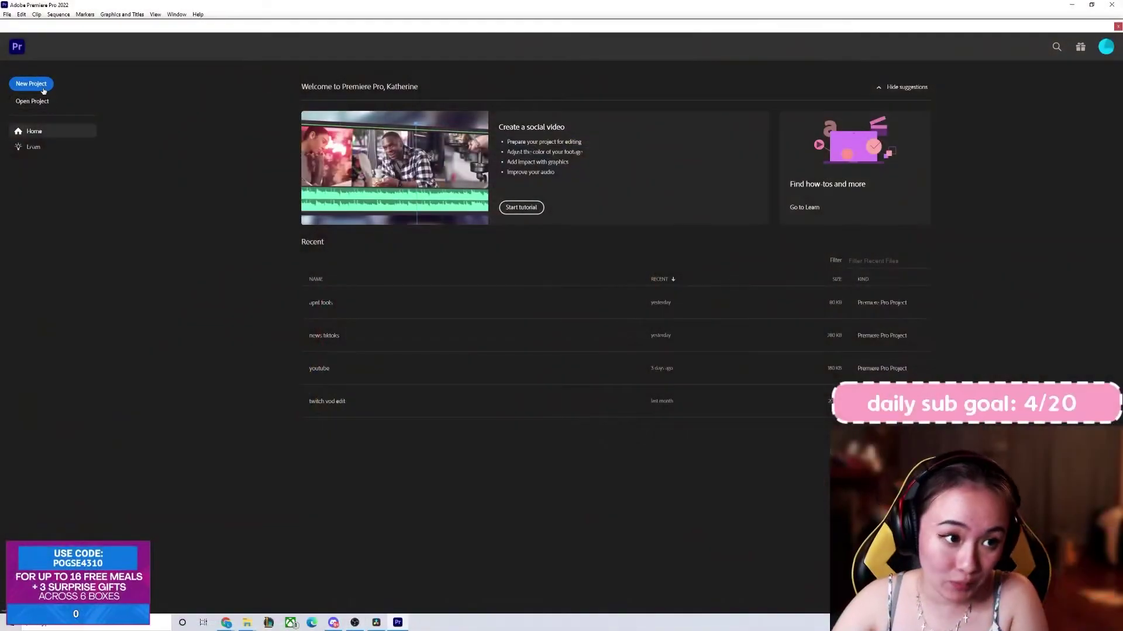
- Open the 'autocaption test' project from the Premiere Pro home screen
left_click(32, 83)
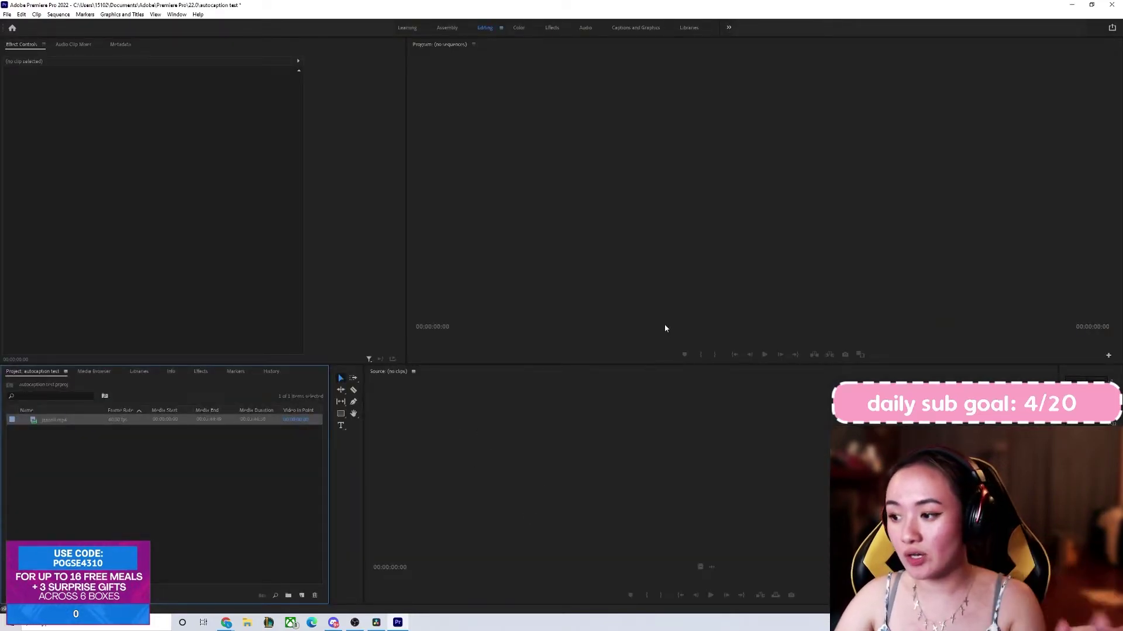
- Open the New Sequence dialog via New Item > Sequence in the Project panel
right_click(286, 373)
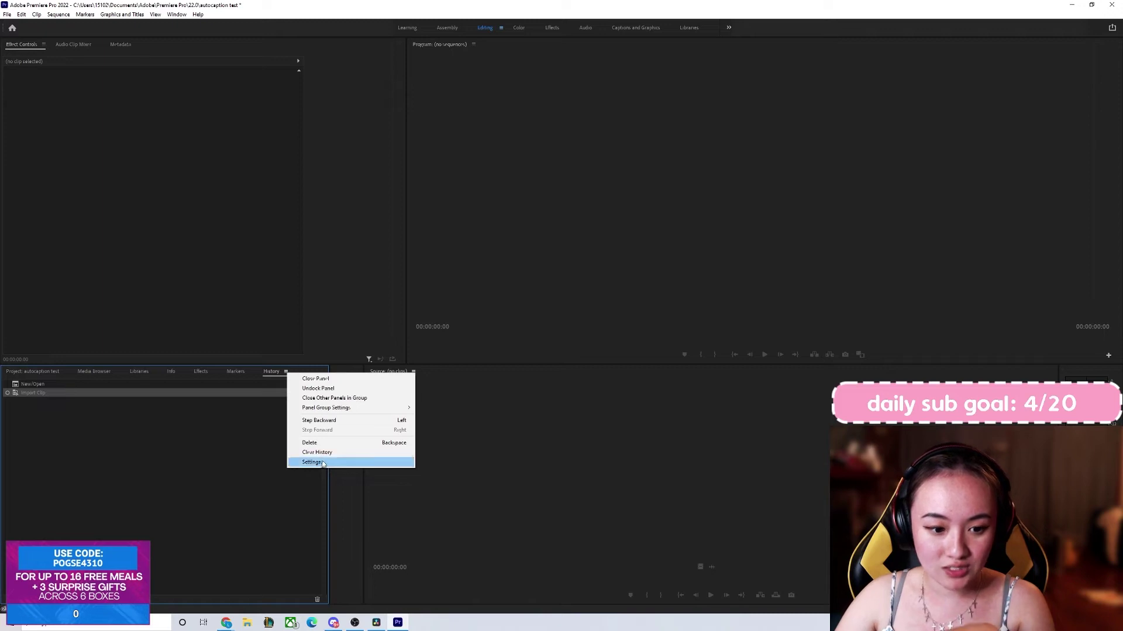
left_click(338, 373)
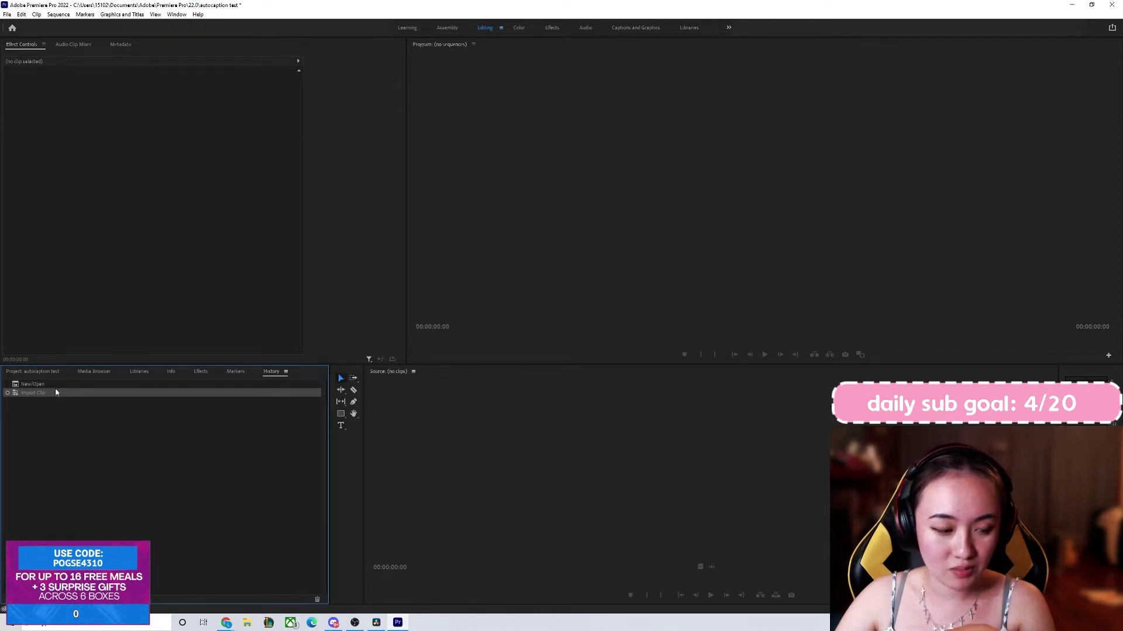
left_click(33, 372)
right_click(236, 396)
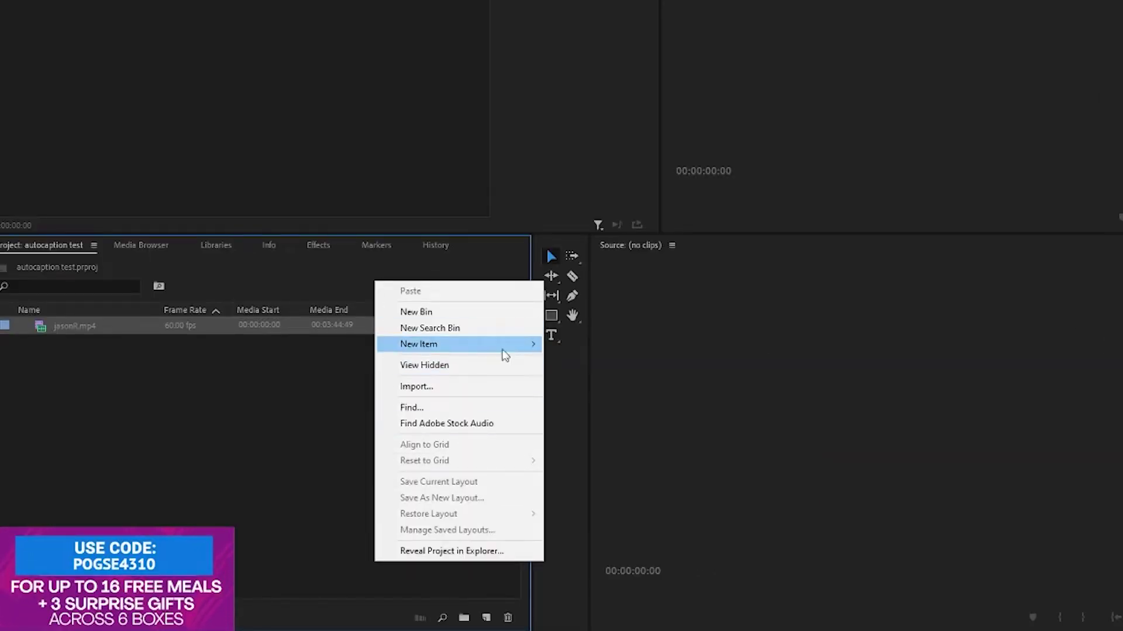
mouse_move(511, 346)
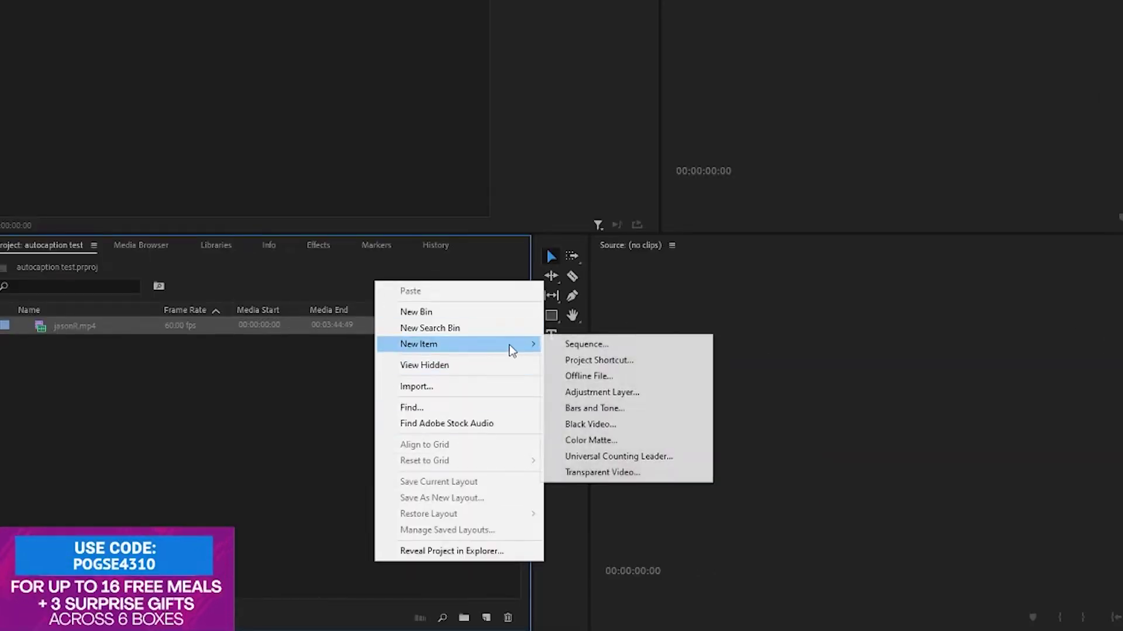
left_click(631, 350)
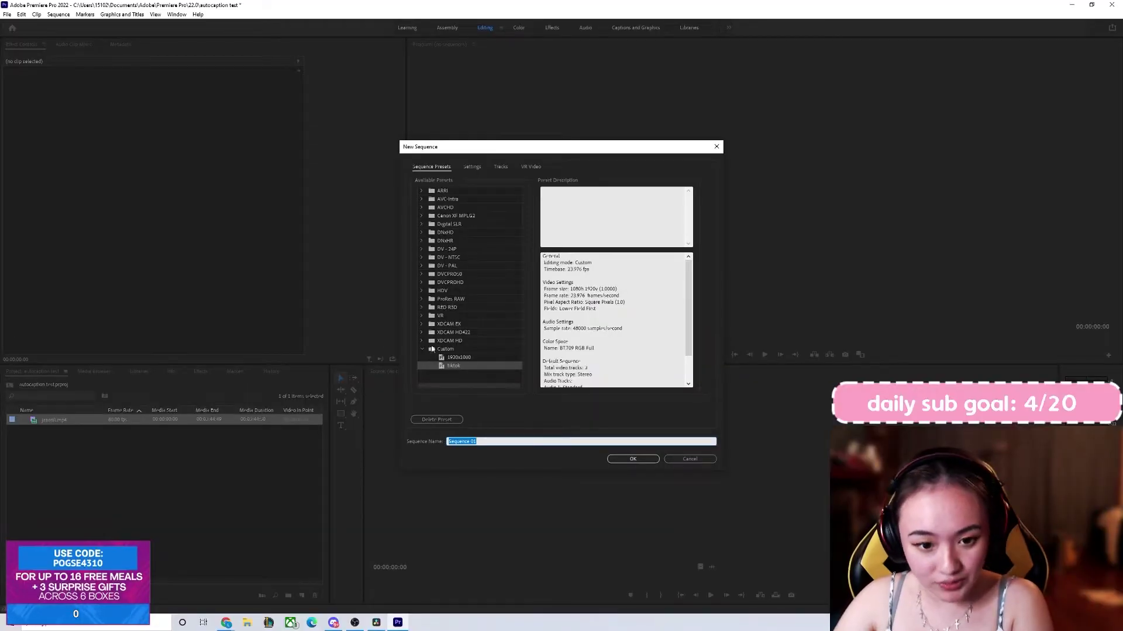
- Create a 1080×1920 vertical sequence named 'autocaption test' from the Settings tab
left_click(472, 167)
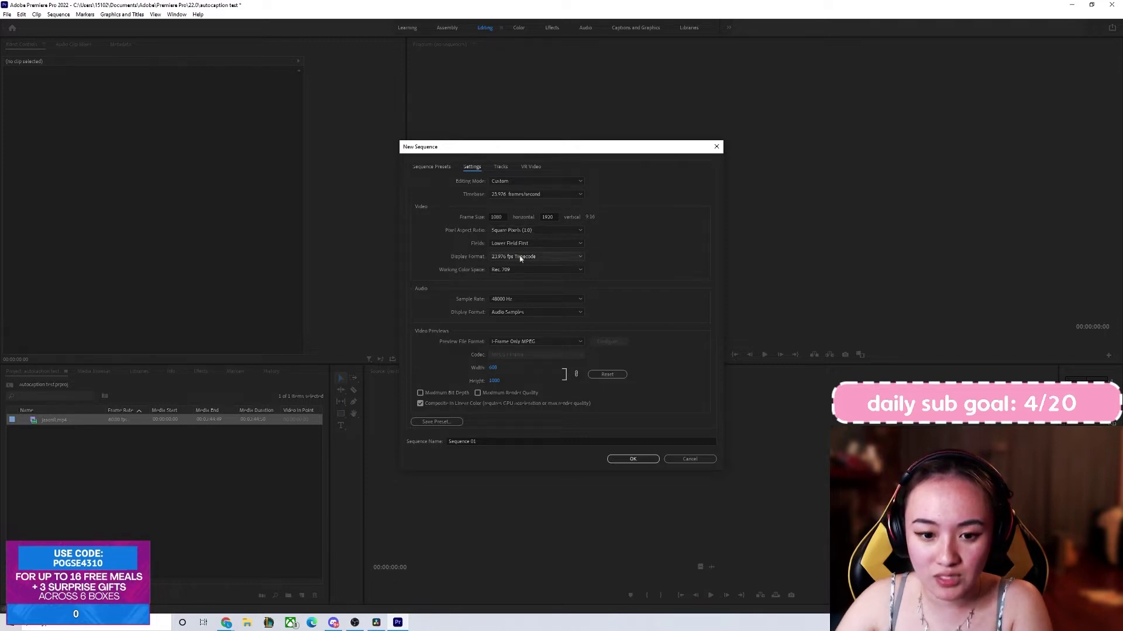
left_click(502, 443)
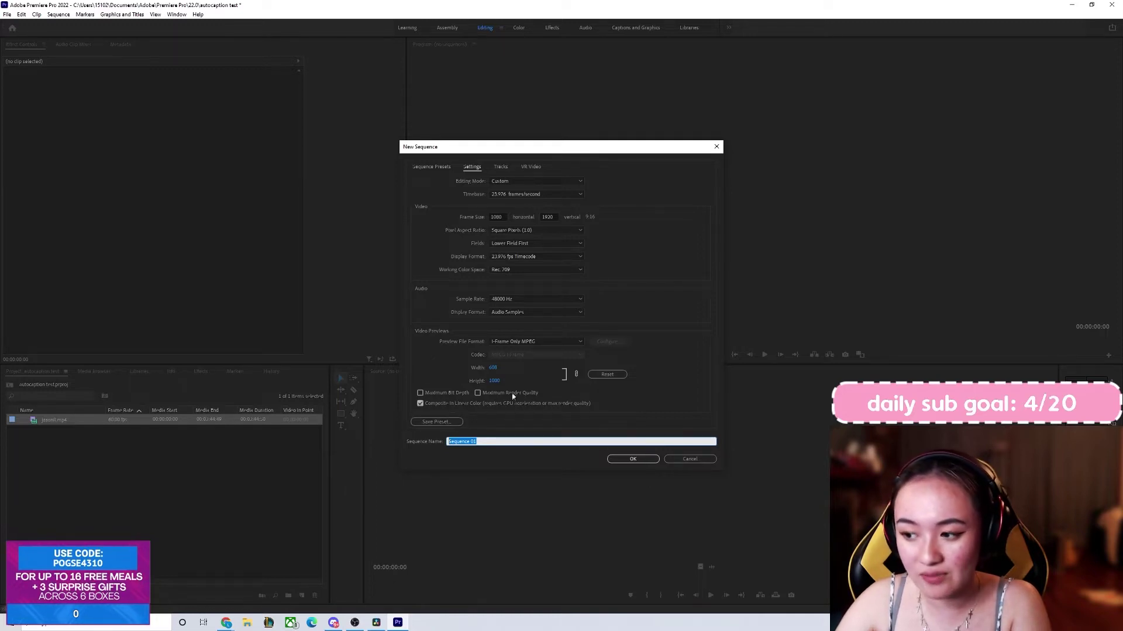
left_click(492, 441)
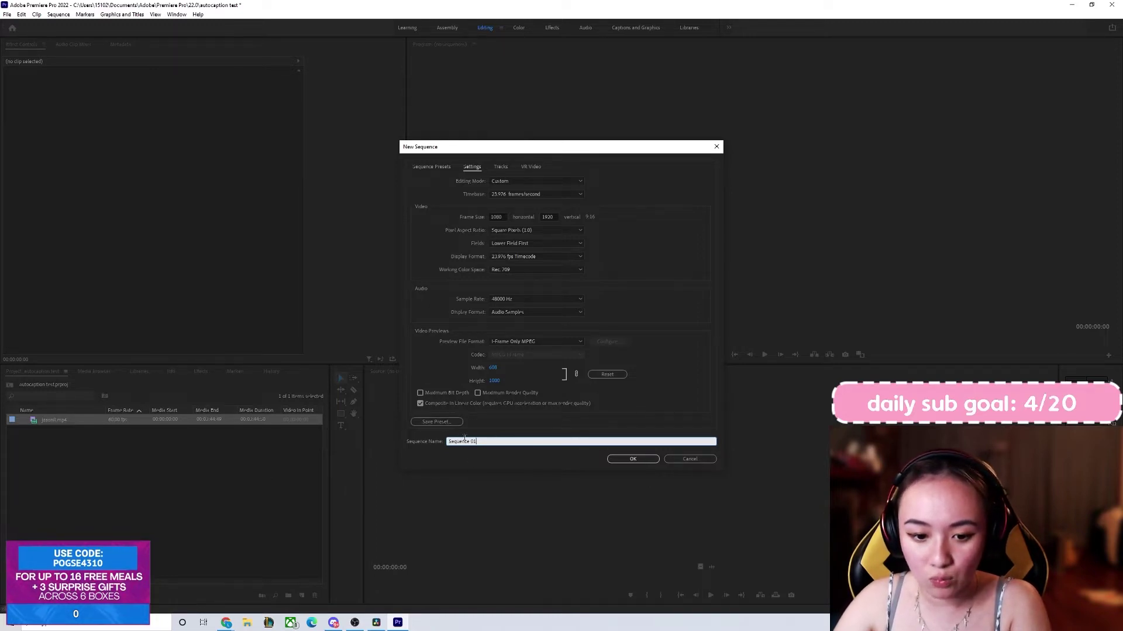
key("ctrl+a")
type("autoca")
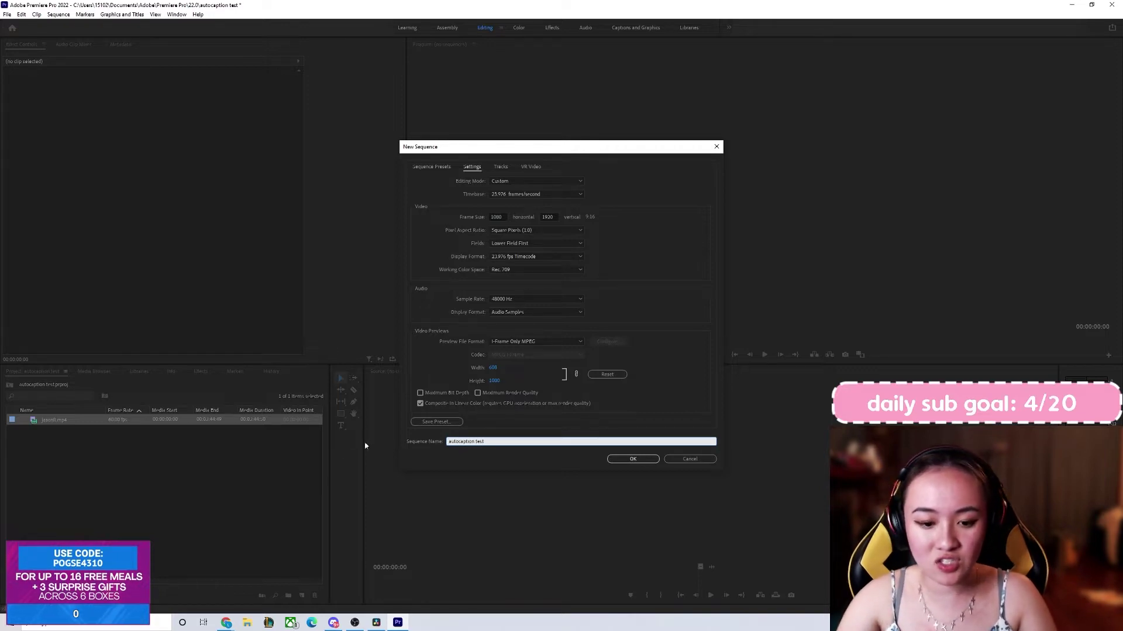
key("ctrl+a")
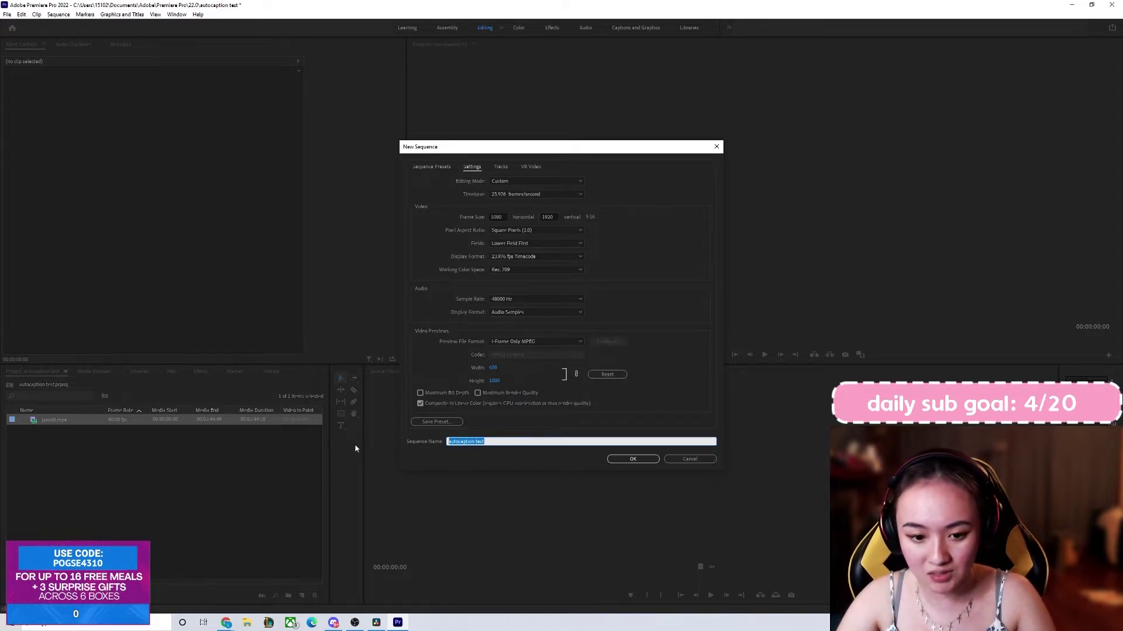
left_click(633, 458)
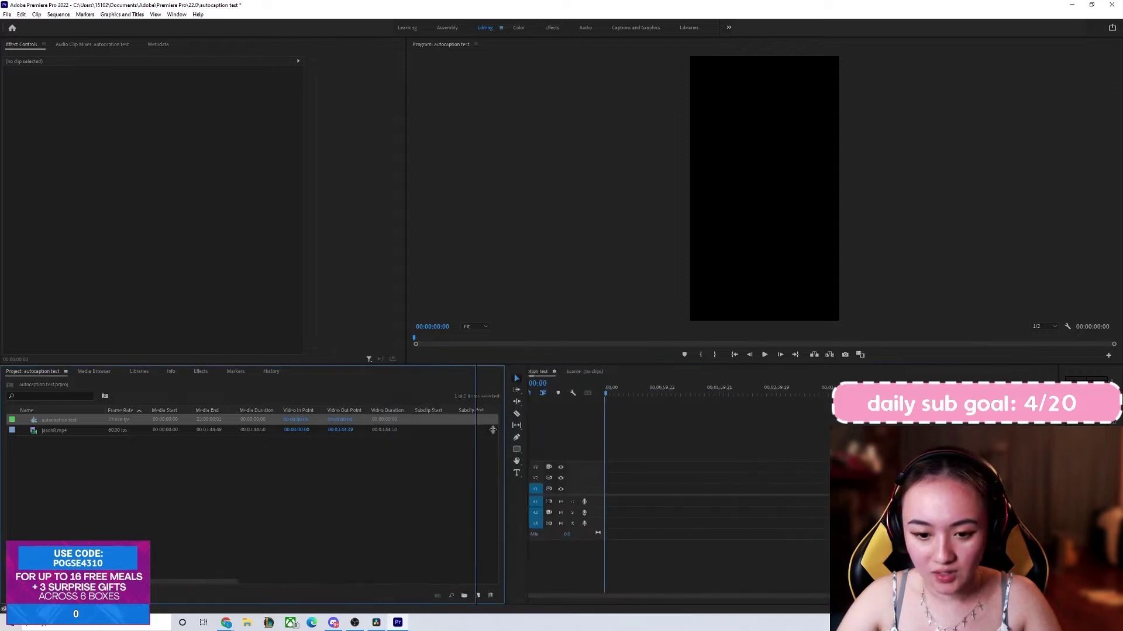
- Drag jasonR.mp4 into the timeline, keeping existing sequence settings, and fit it in view
left_click(53, 431)
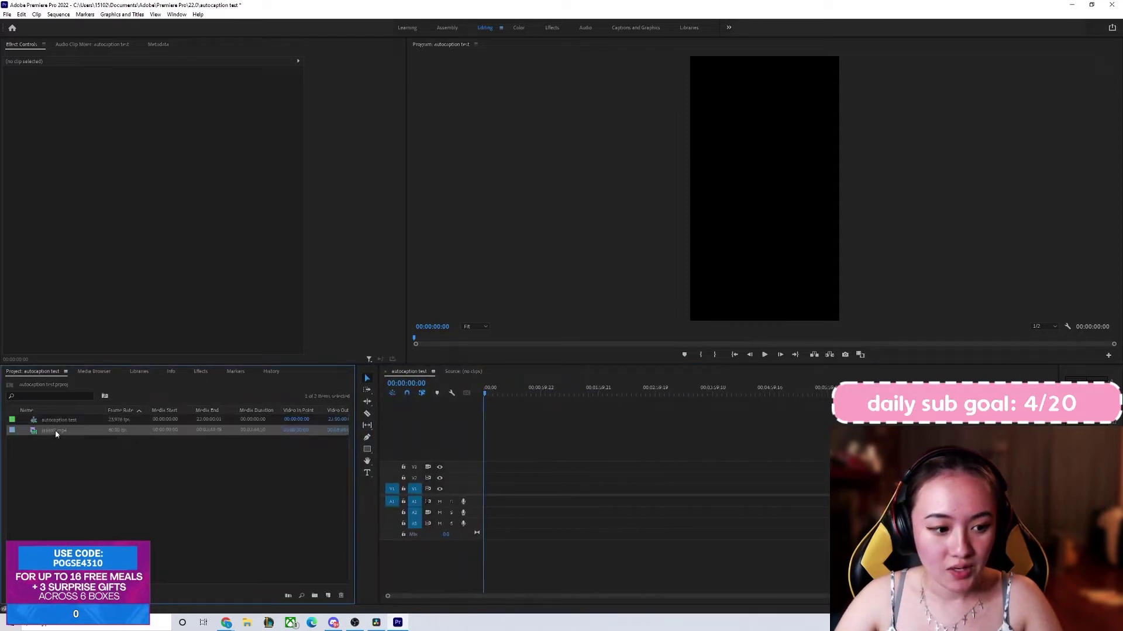
left_click(52, 434)
left_click(51, 436)
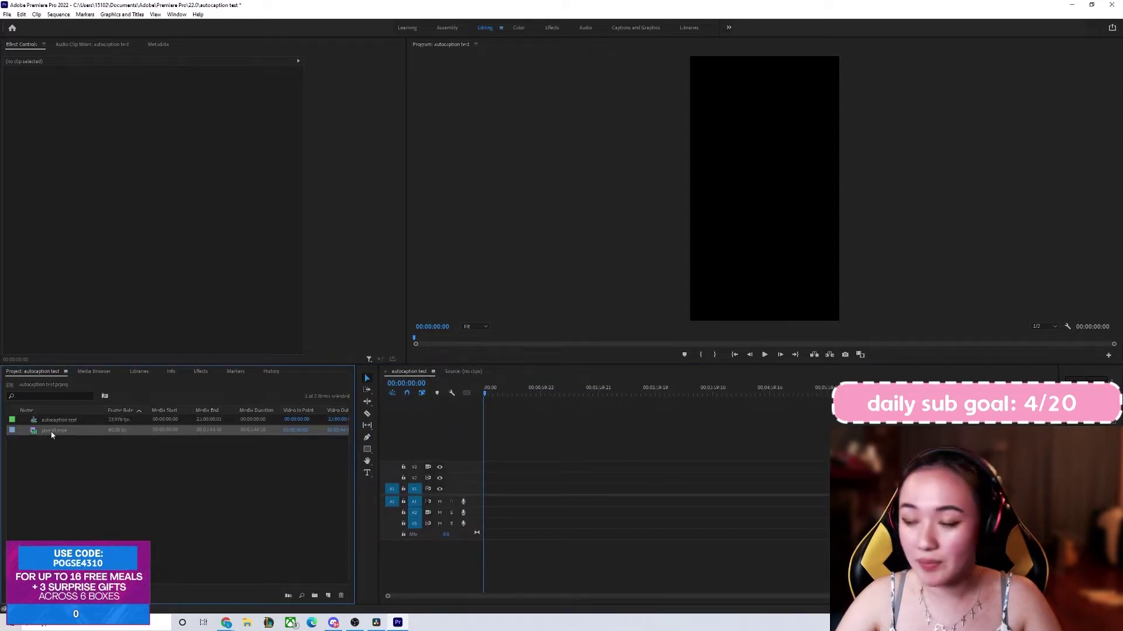
left_click_drag(66, 439, 483, 499)
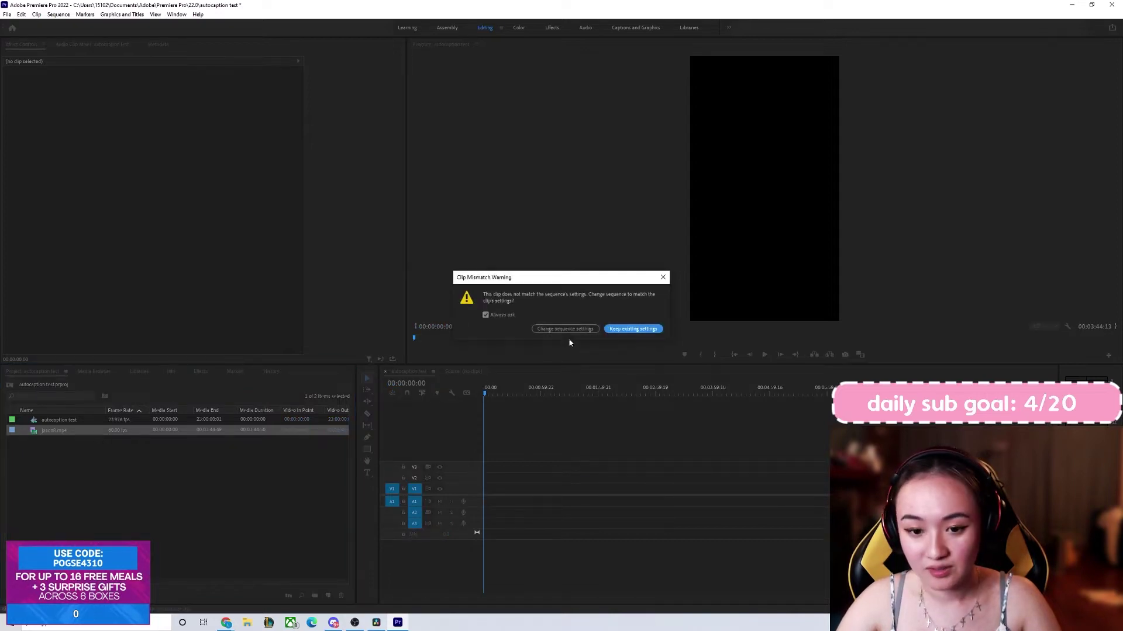
left_click(634, 328)
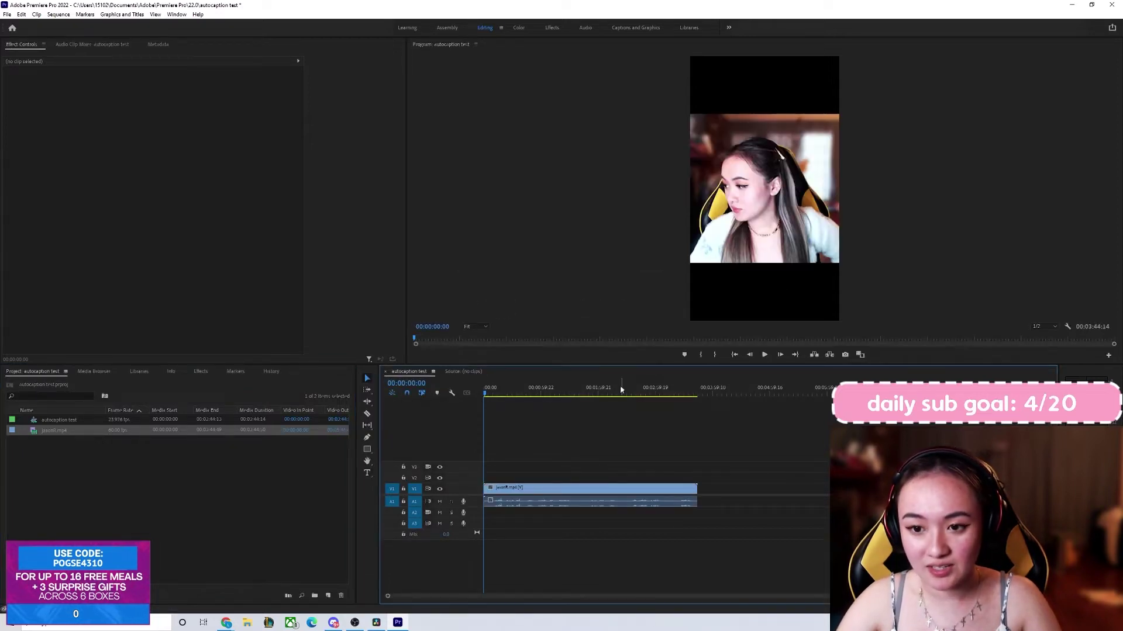
key("=")
left_click(532, 390)
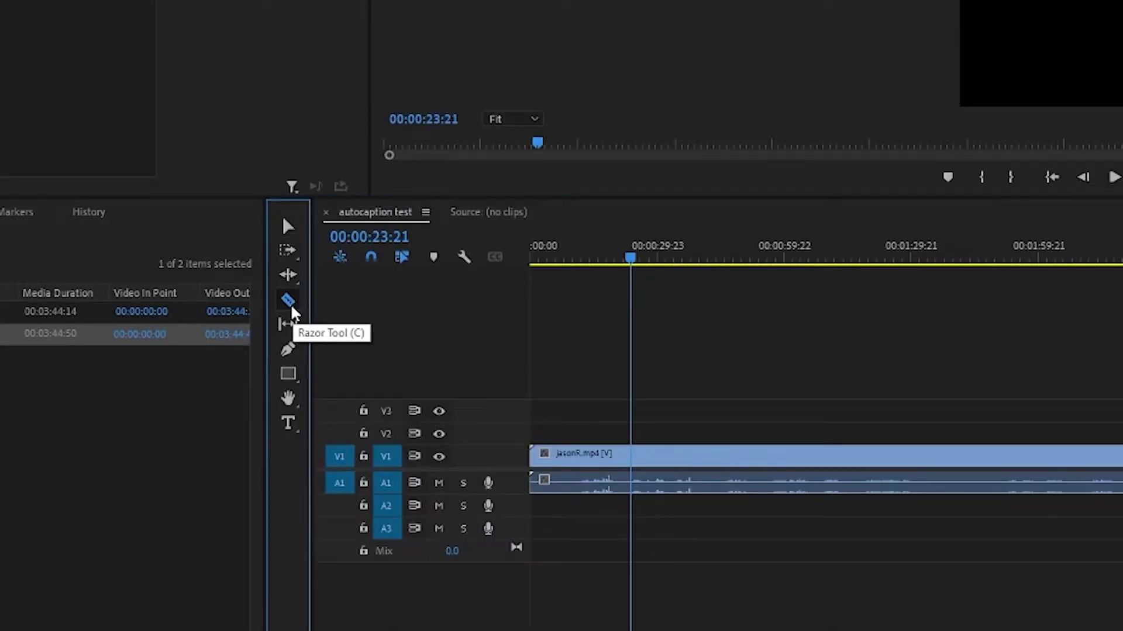
- Razor-cut the clip at 00:00:23:21, delete the opening part, and close the gap
left_click(288, 302)
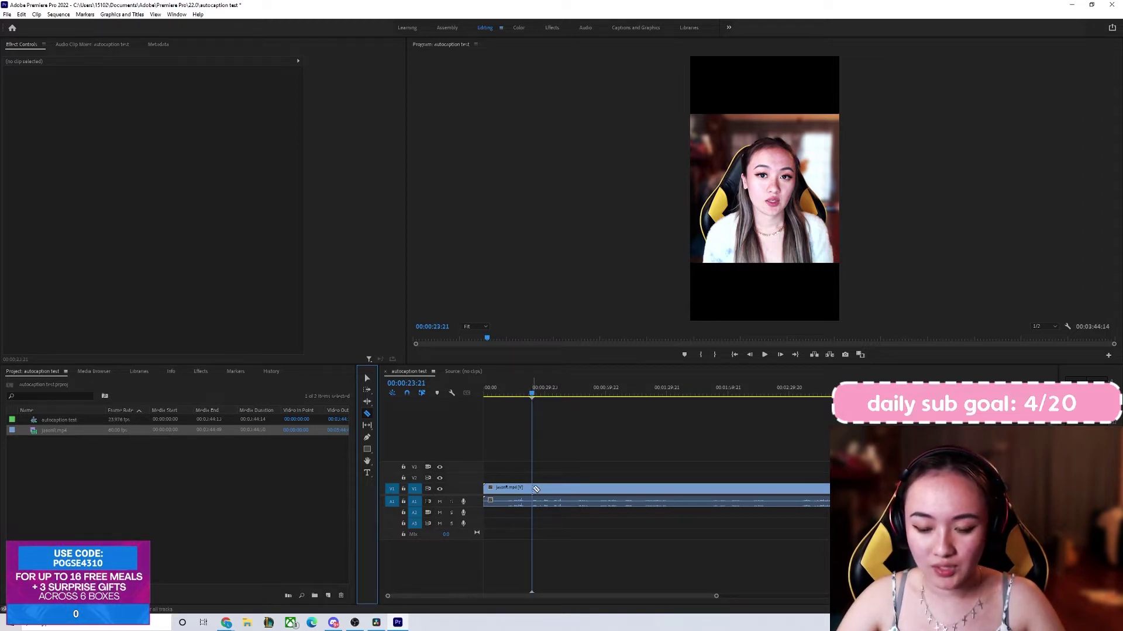
left_click(533, 489)
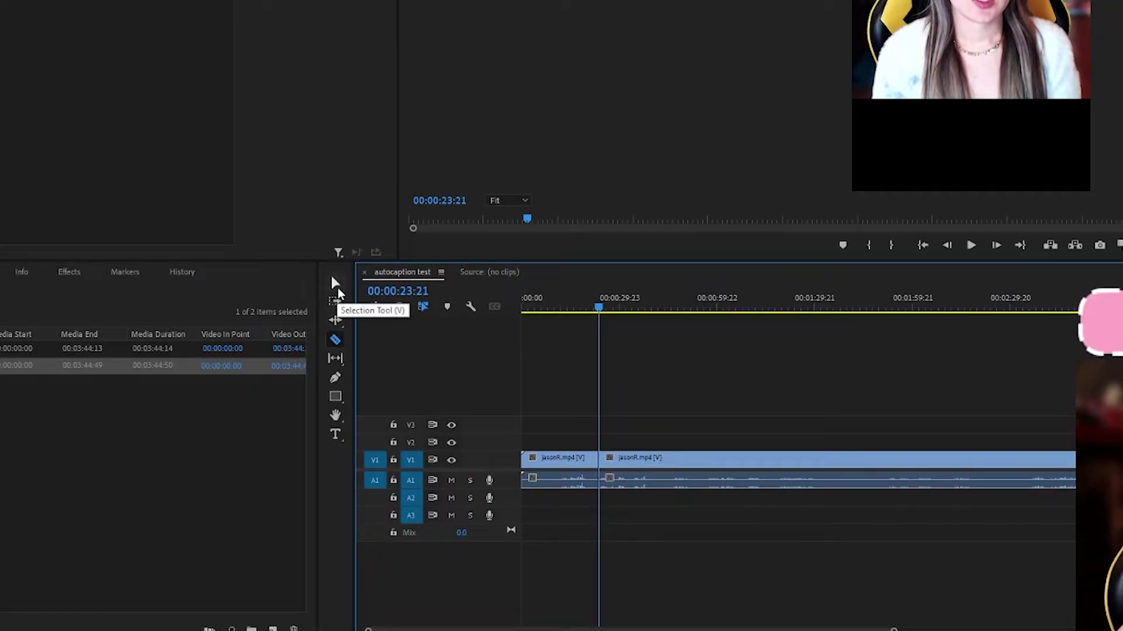
left_click(335, 283)
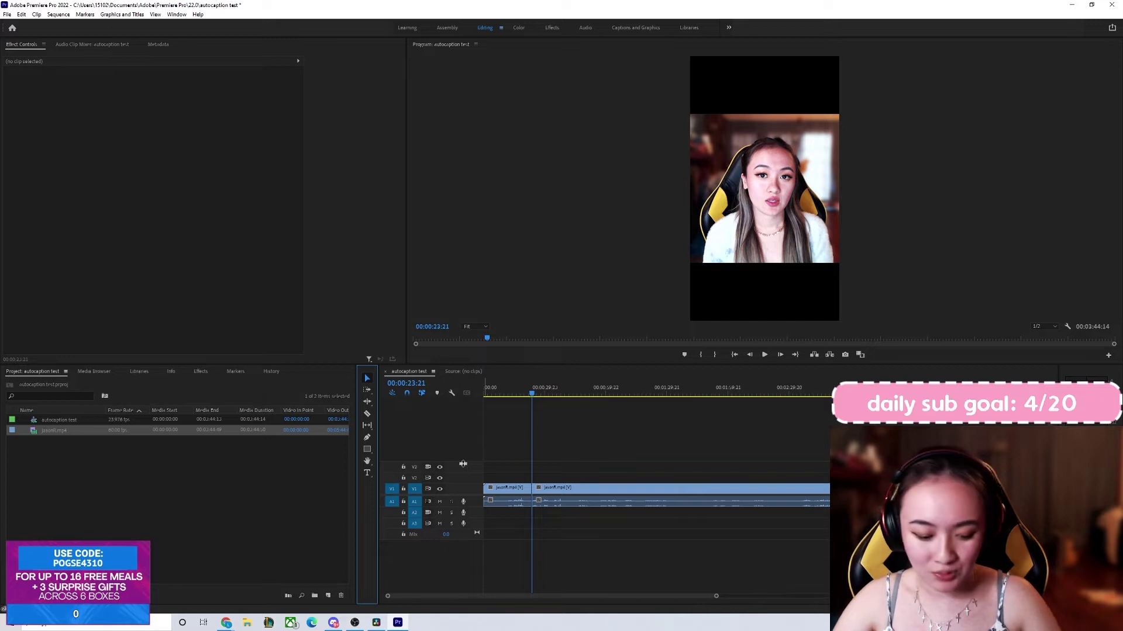
left_click(512, 490)
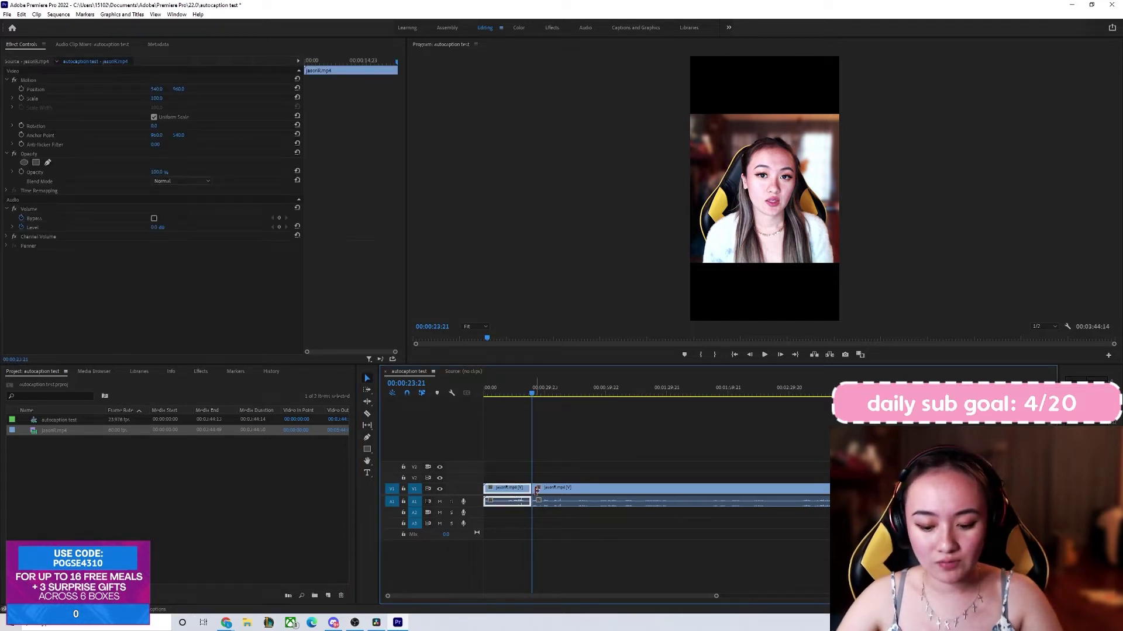
key("Delete")
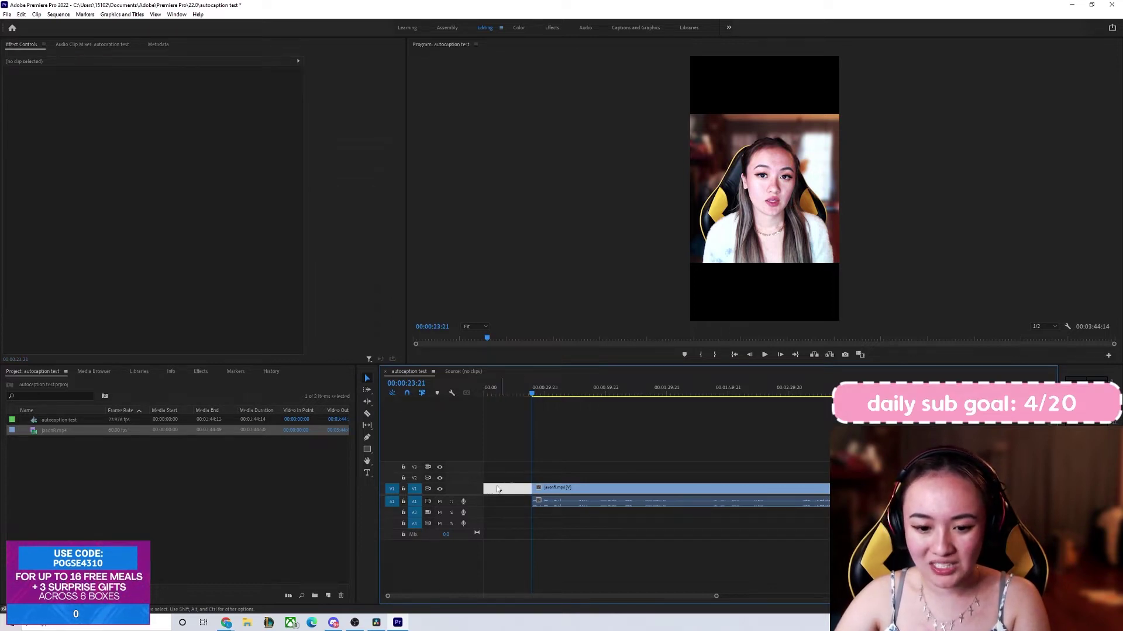
key("Delete")
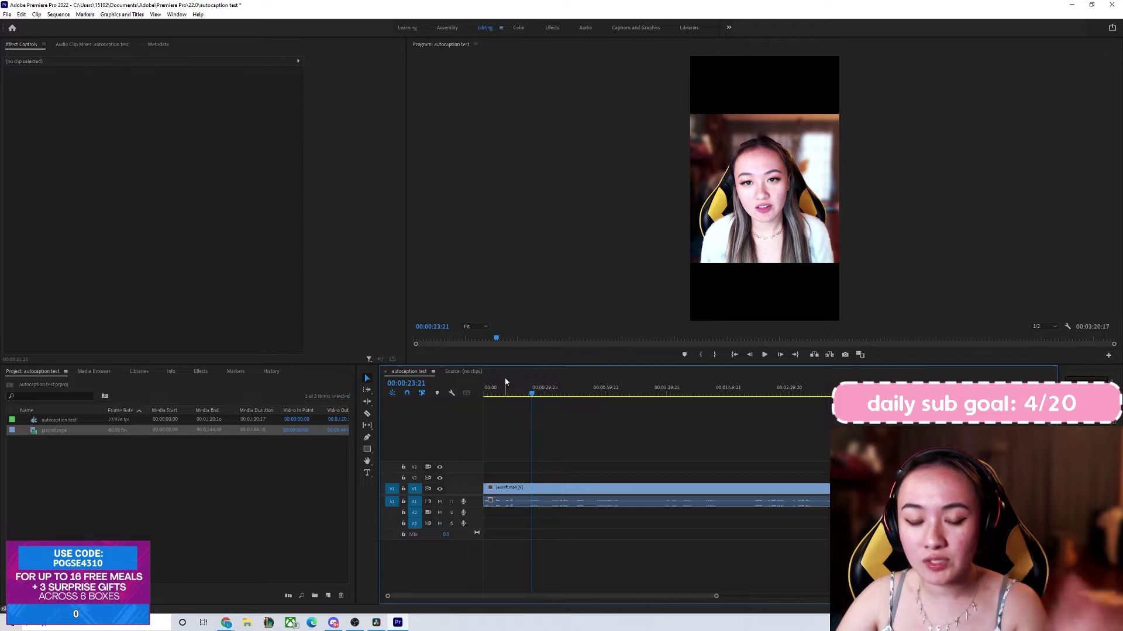
- Make two razor cuts marking the short section of the clip to keep
left_click_drag(532, 392, 597, 395)
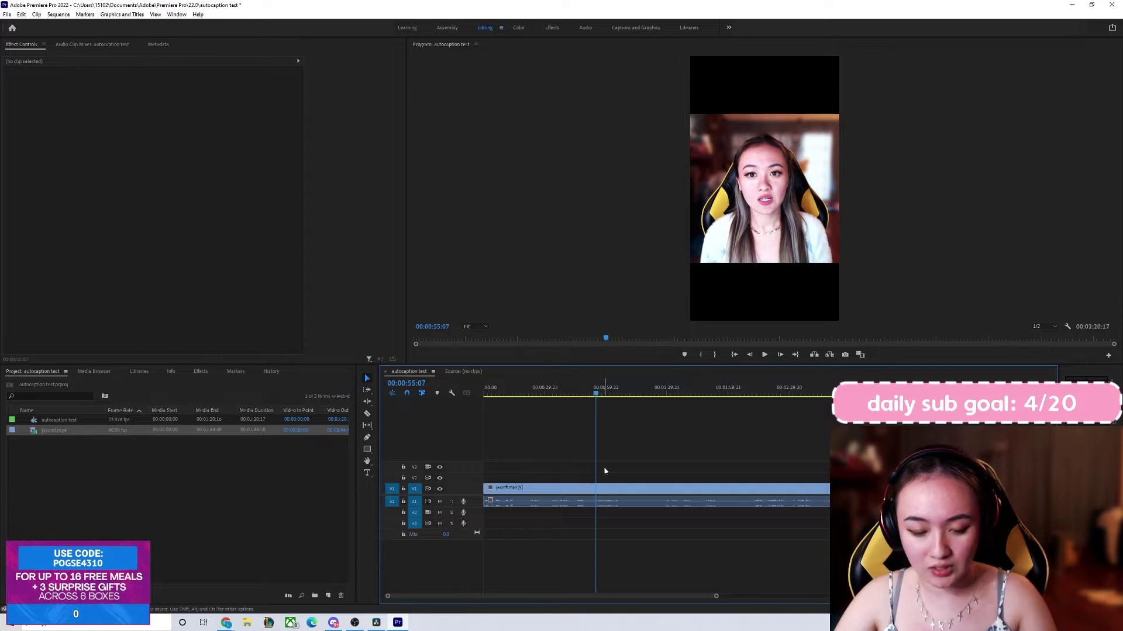
key("c")
left_click(597, 489)
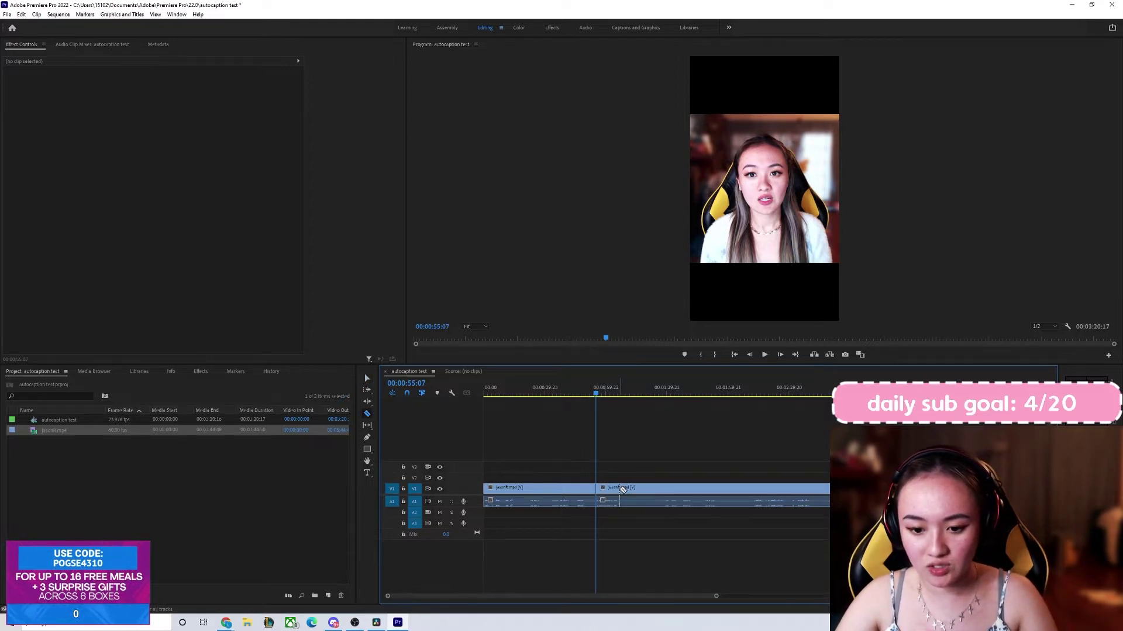
left_click(620, 489)
- Delete the parts outside the cuts and close the gap, leaving an 11-second clip
key("v")
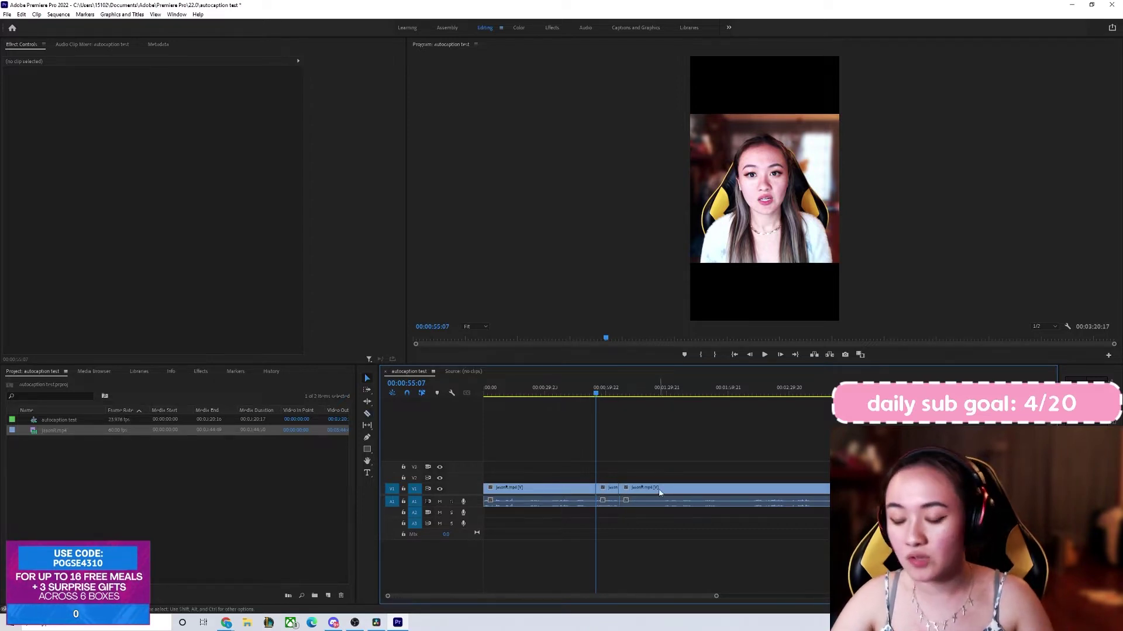
left_click(674, 496)
key("Delete")
left_click(553, 494)
key("Delete")
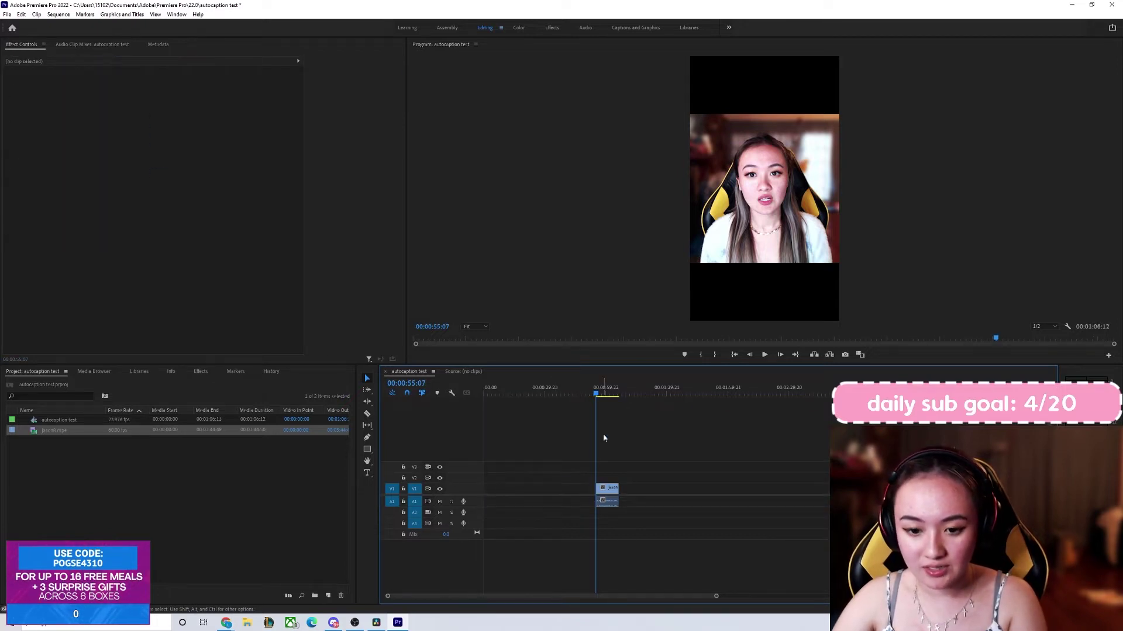
left_click(552, 491)
key("Delete")
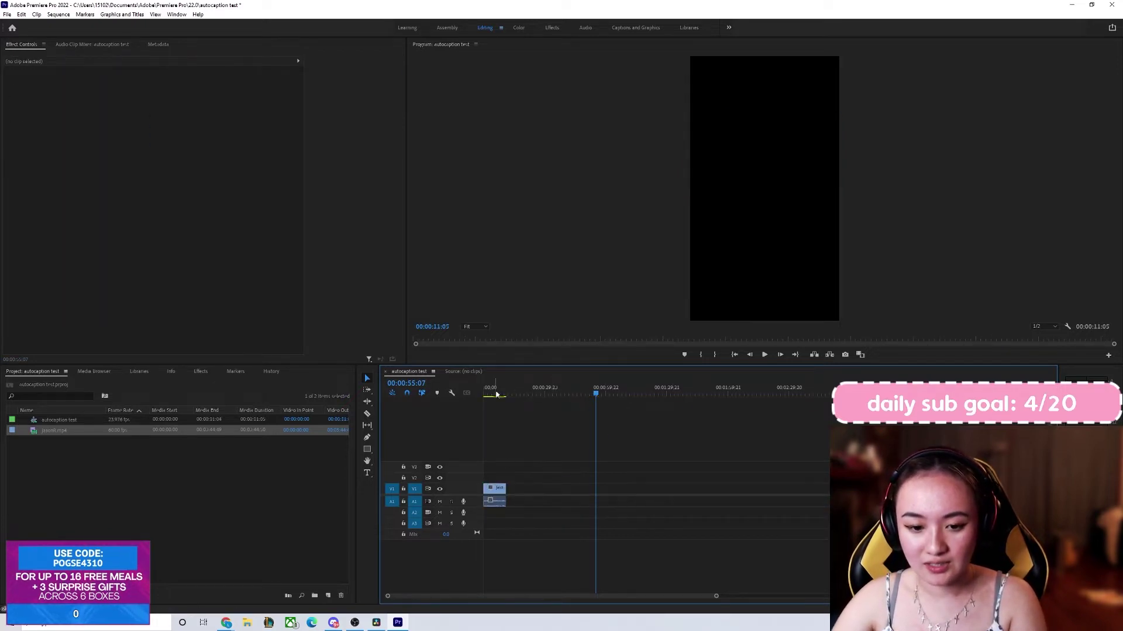
mouse_move(496, 396)
left_mouse_down()
mouse_move(486, 396)
mouse_move(507, 395)
mouse_move(495, 395)
left_mouse_up()
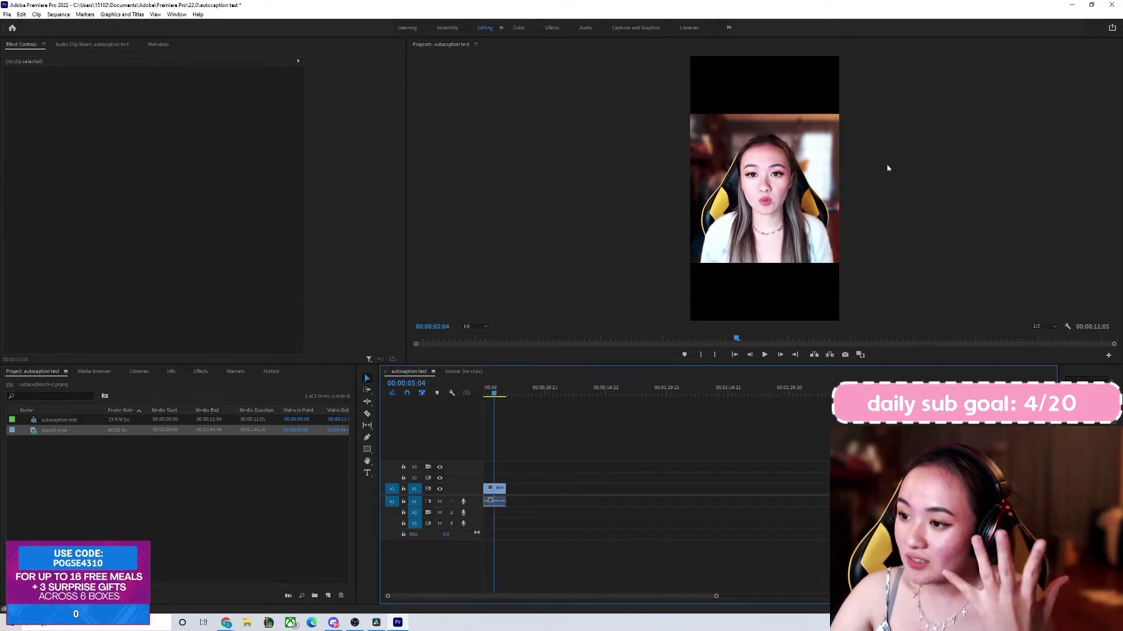
- Alt-drag a duplicate of the clip further along the timeline and select the copy
left_click(811, 169)
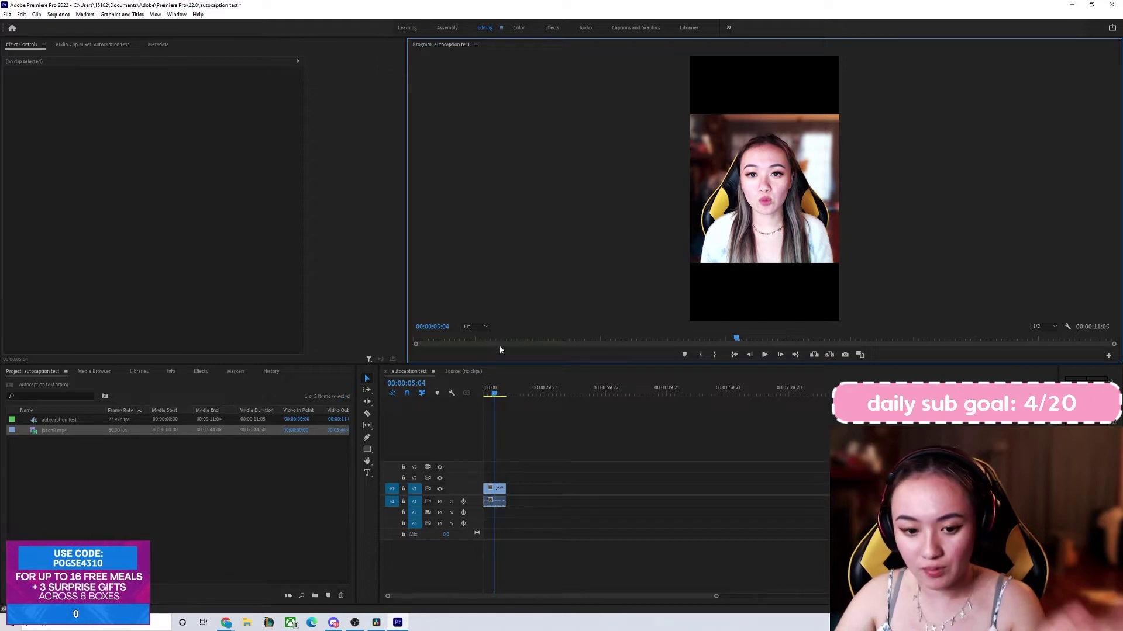
left_click(497, 490)
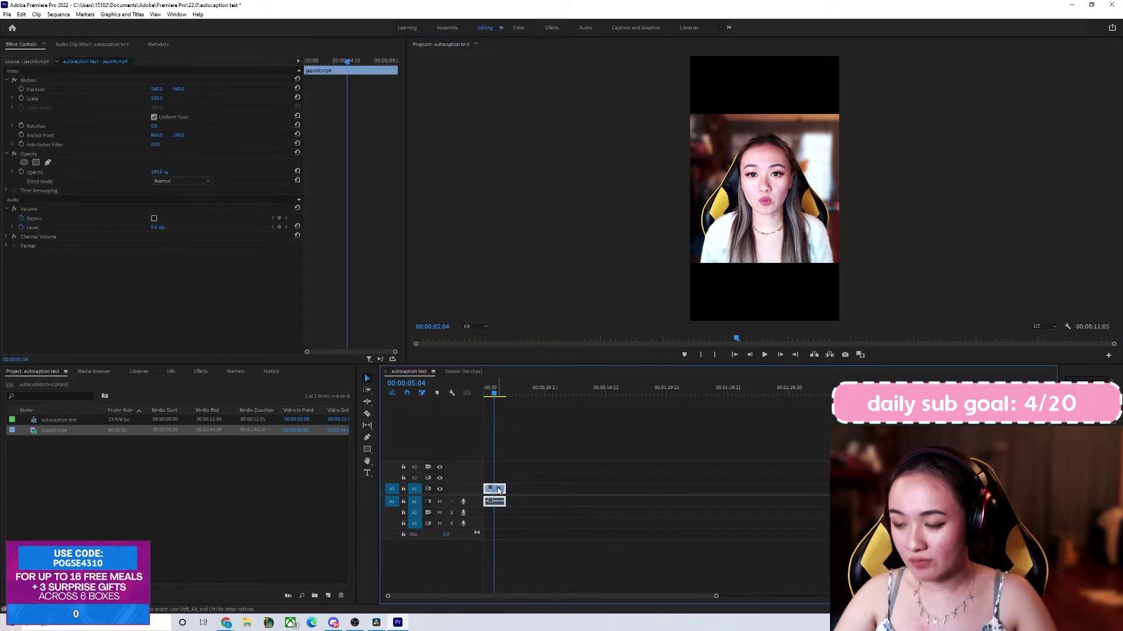
left_click_drag(501, 491, 531, 496)
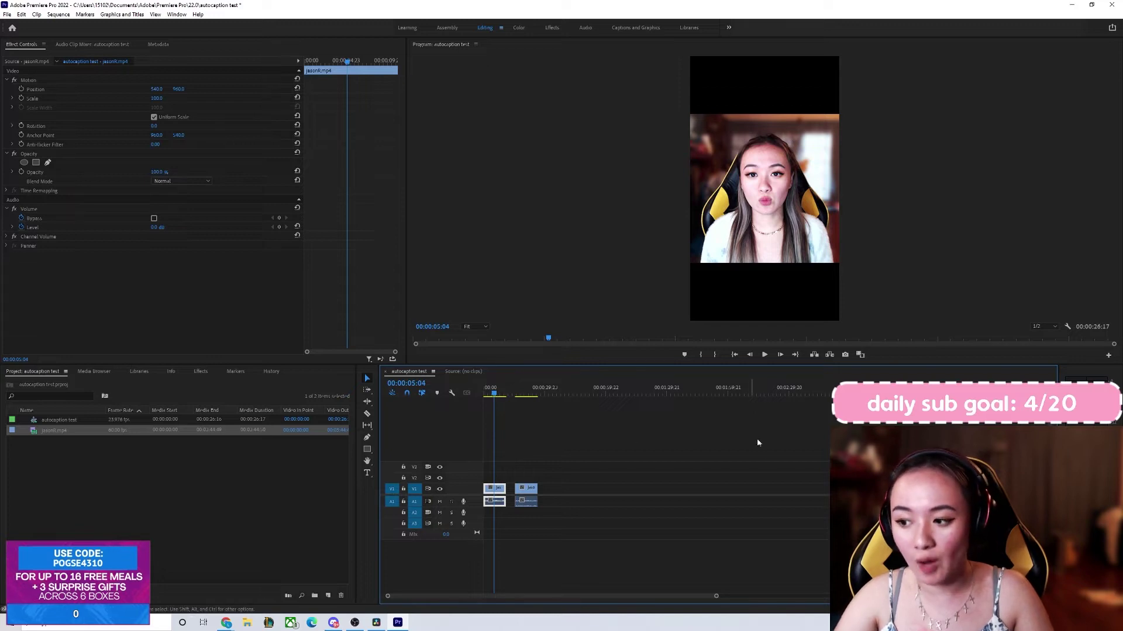
left_click_drag(494, 393, 524, 394)
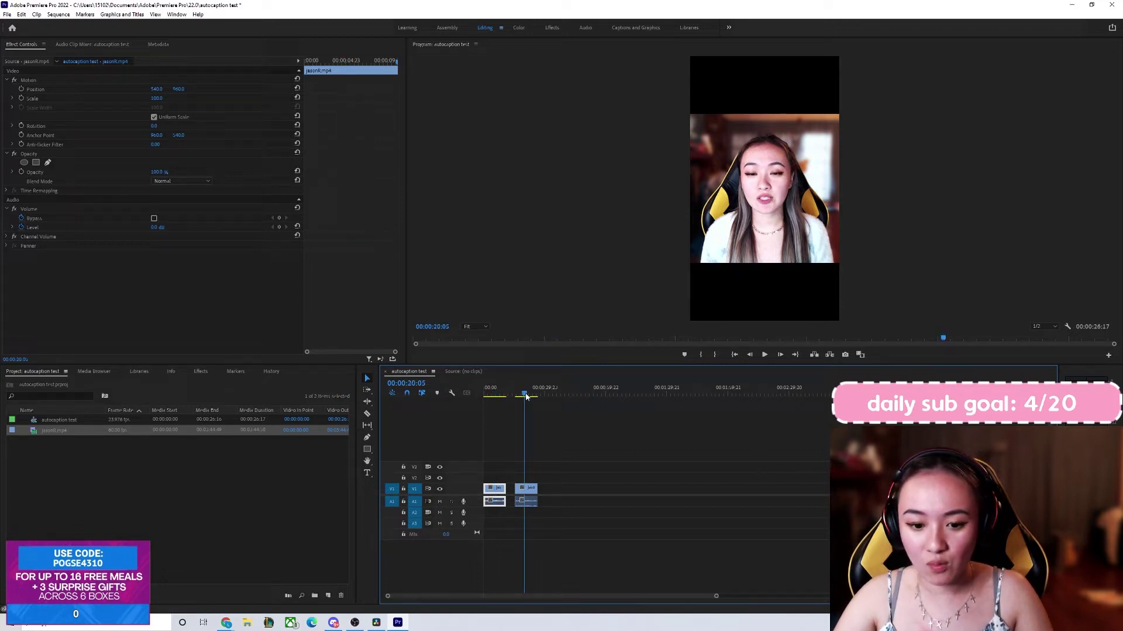
left_click(526, 495)
left_click(726, 208)
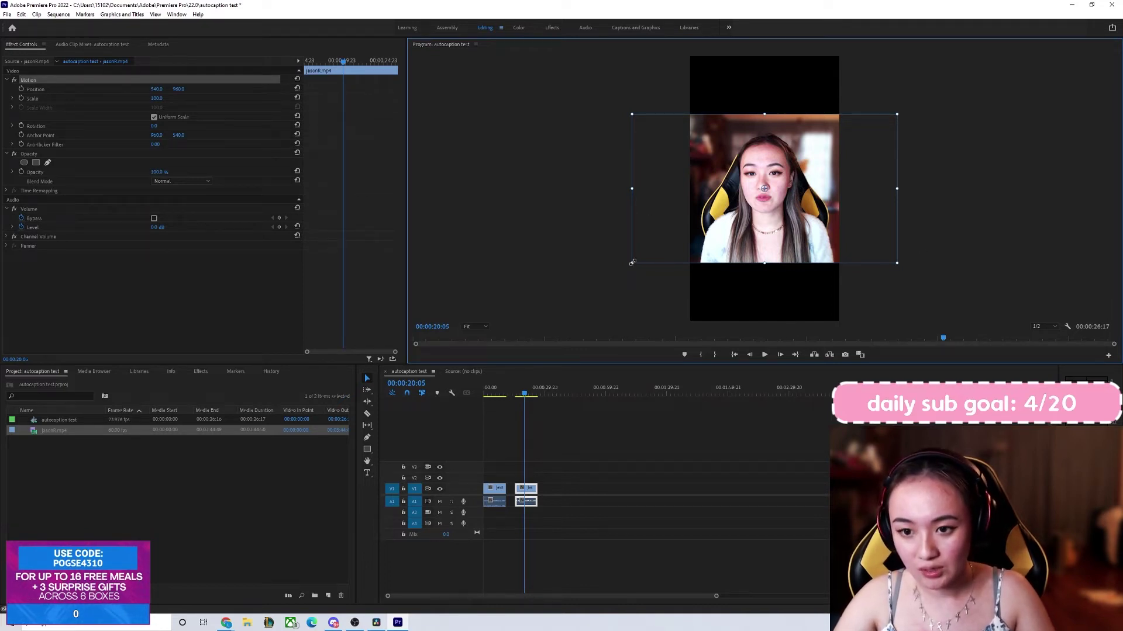
- Scale the copied clip up to 180 in Effect Controls so it fills the frame
left_click_drag(632, 262, 588, 321)
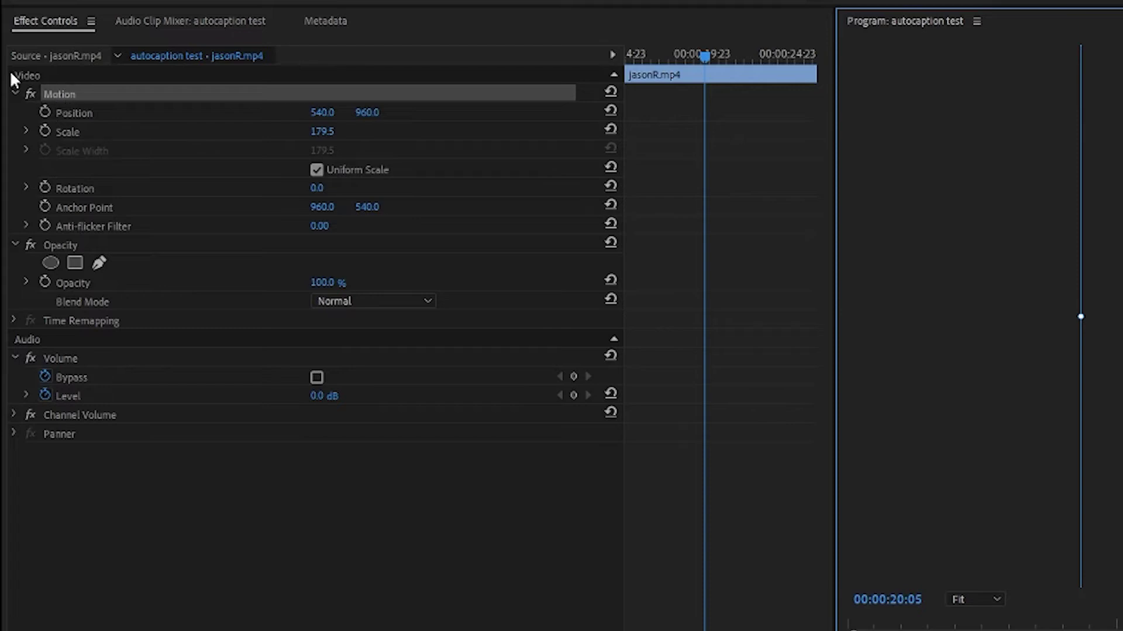
left_click(324, 131)
type("180")
key("Return")
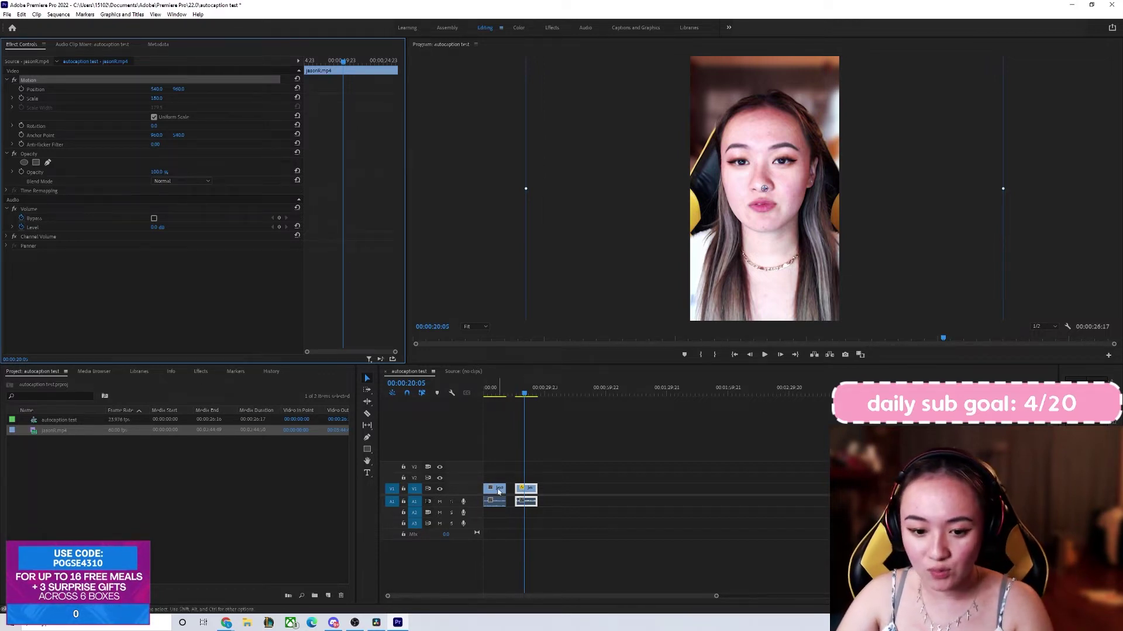
- Apply Gaussian Blur to the copied clip and set its Blurriness to 70
left_click(201, 372)
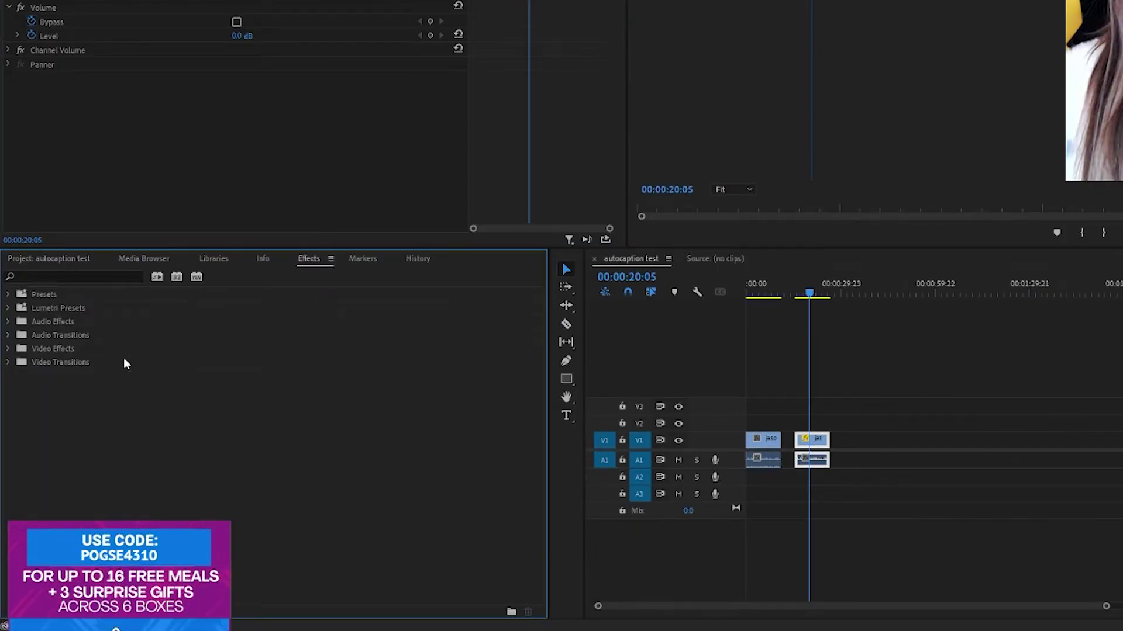
left_click(44, 280)
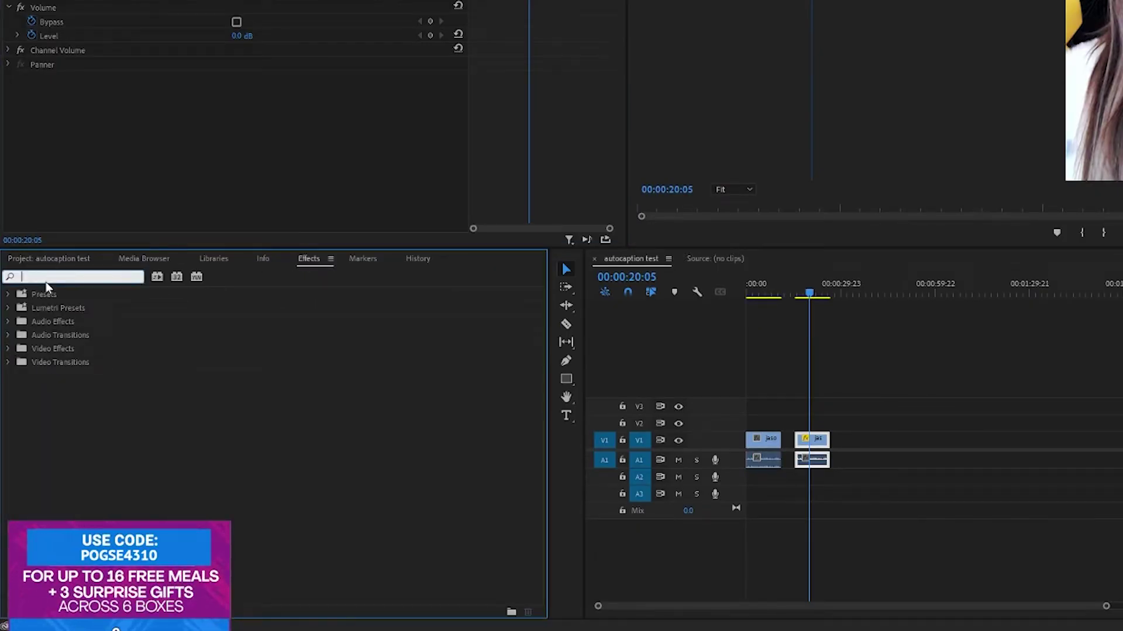
type("gauss")
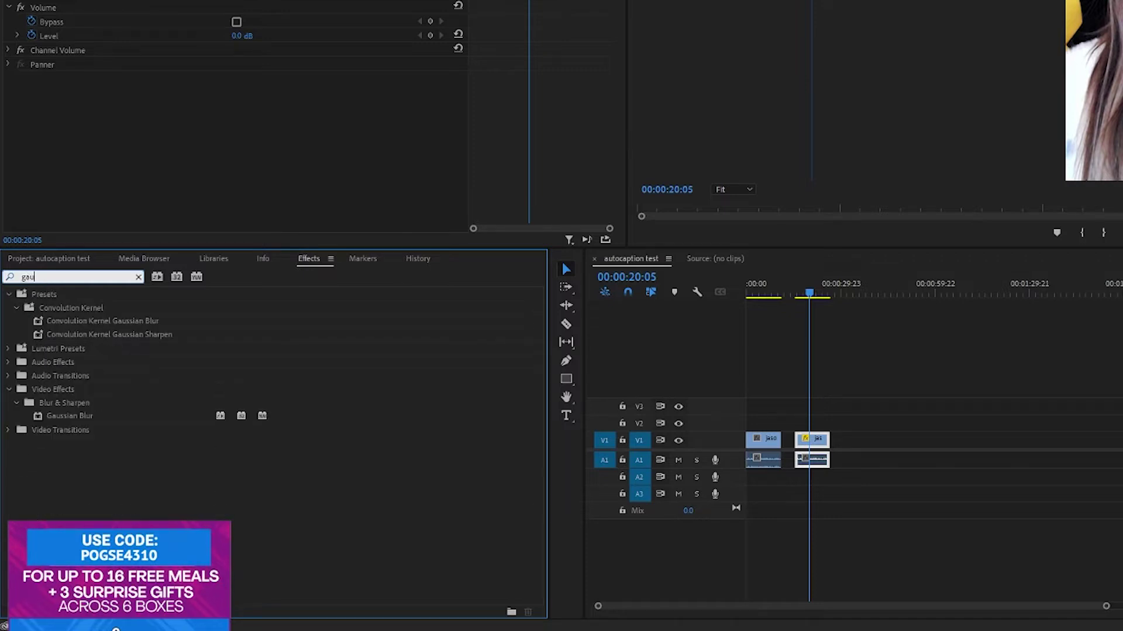
left_click(78, 416)
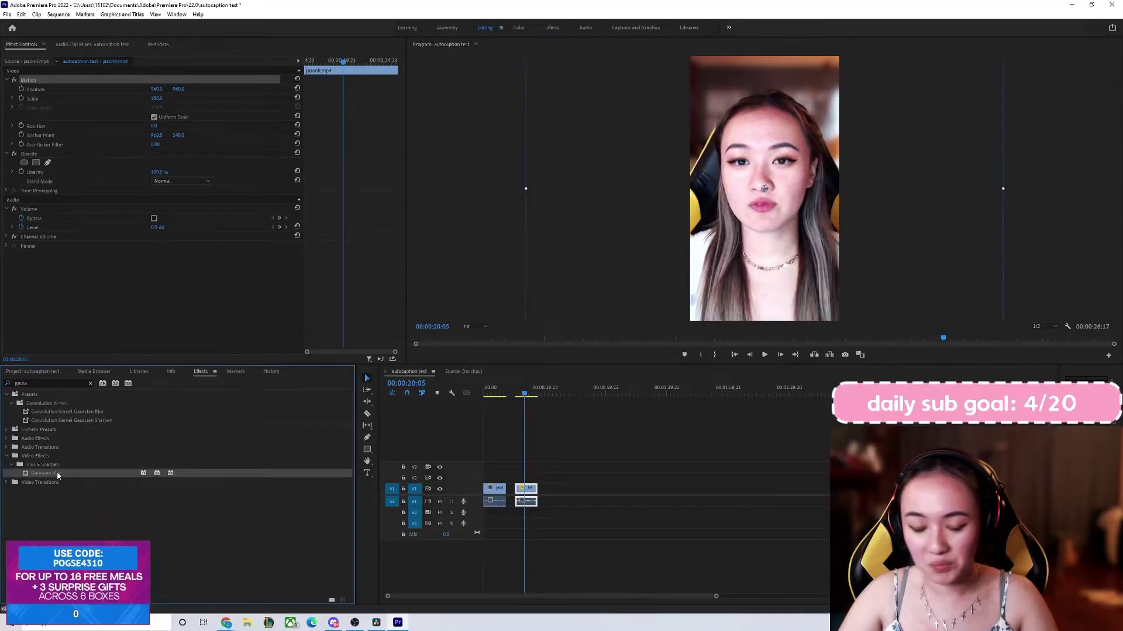
left_click_drag(57, 476, 528, 490)
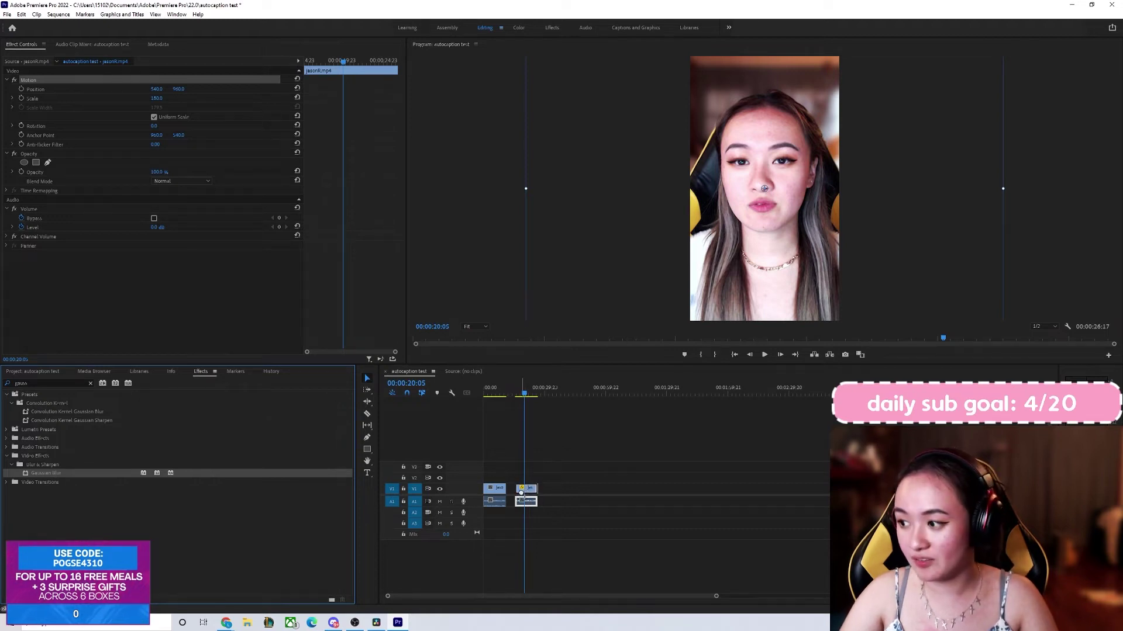
left_click_drag(521, 491, 522, 491)
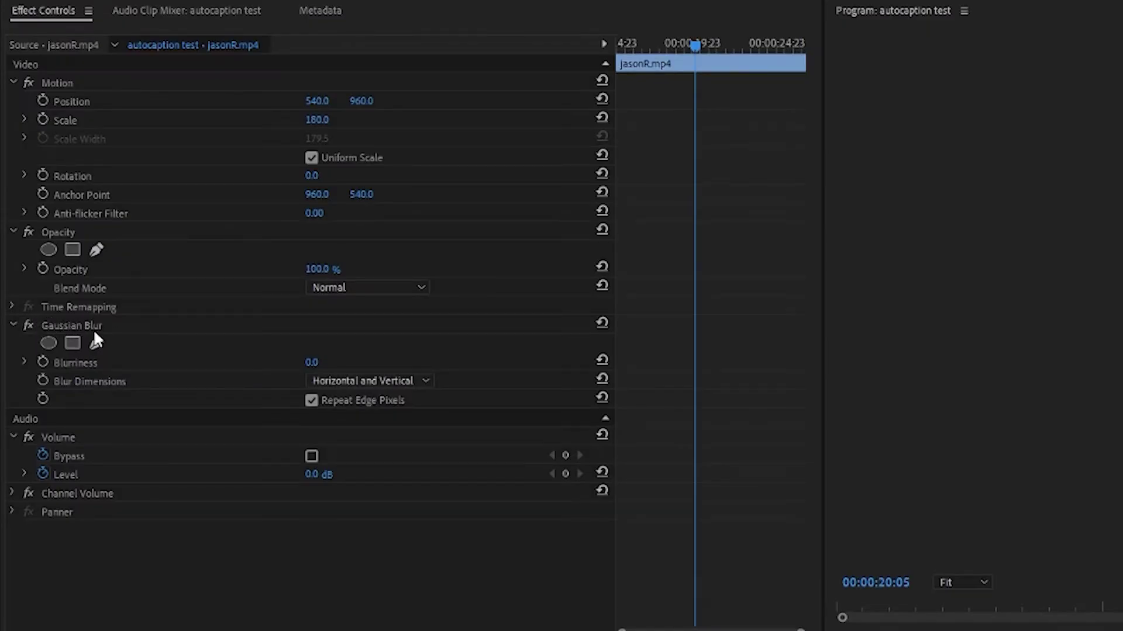
left_click(314, 362)
type("70")
key("Return")
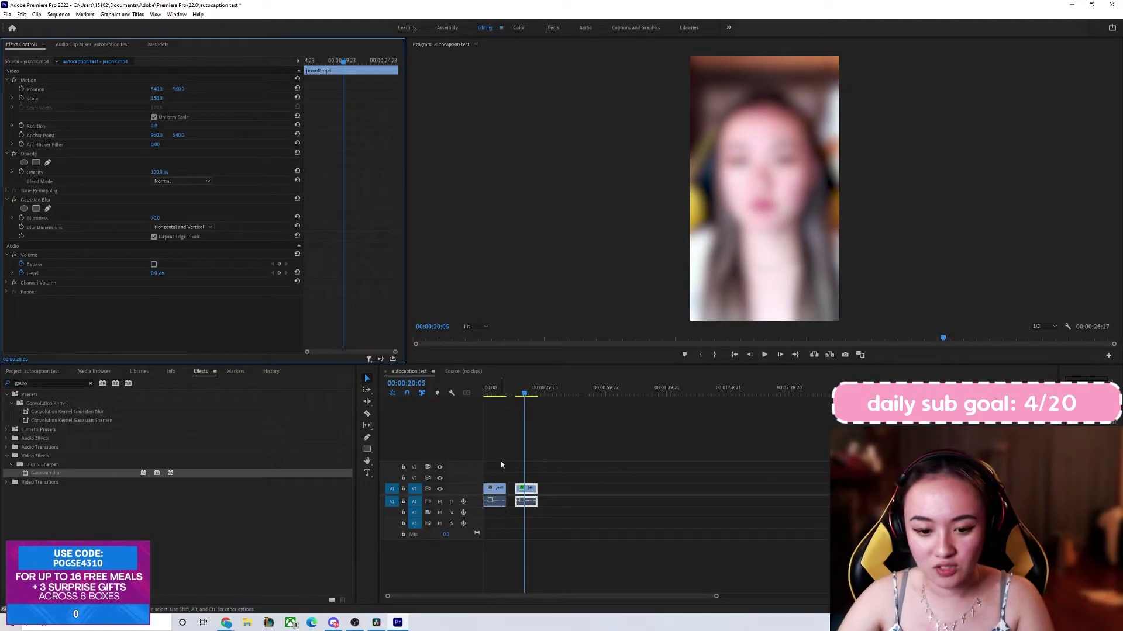
left_click(497, 492)
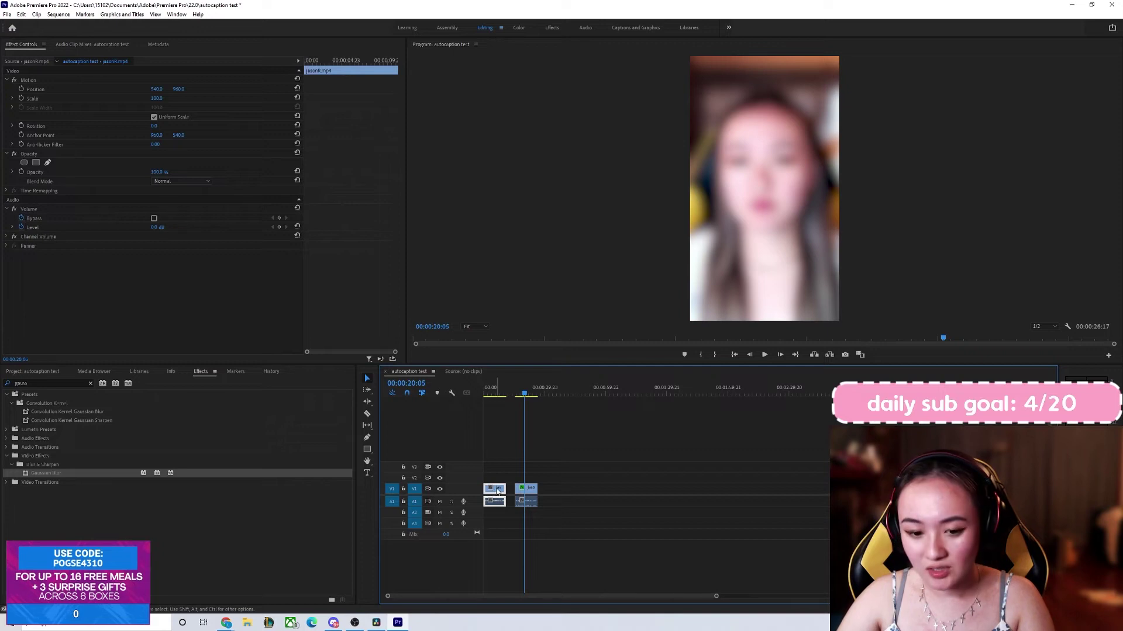
- Move the original sharp clip up to track V2
left_click_drag(497, 491, 499, 480)
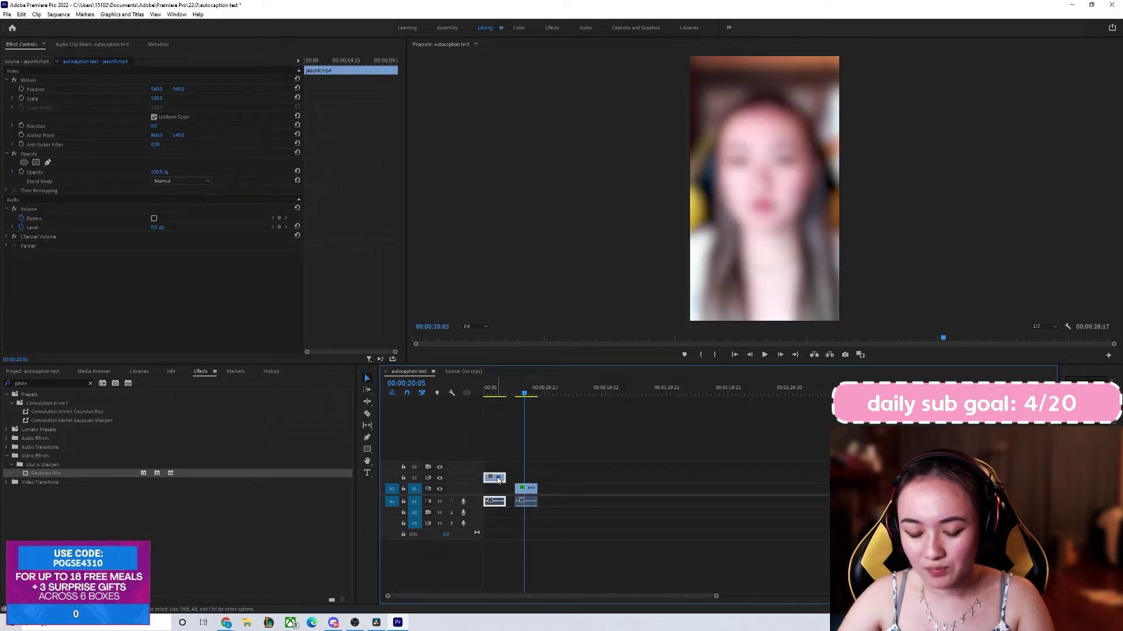
left_click(490, 396)
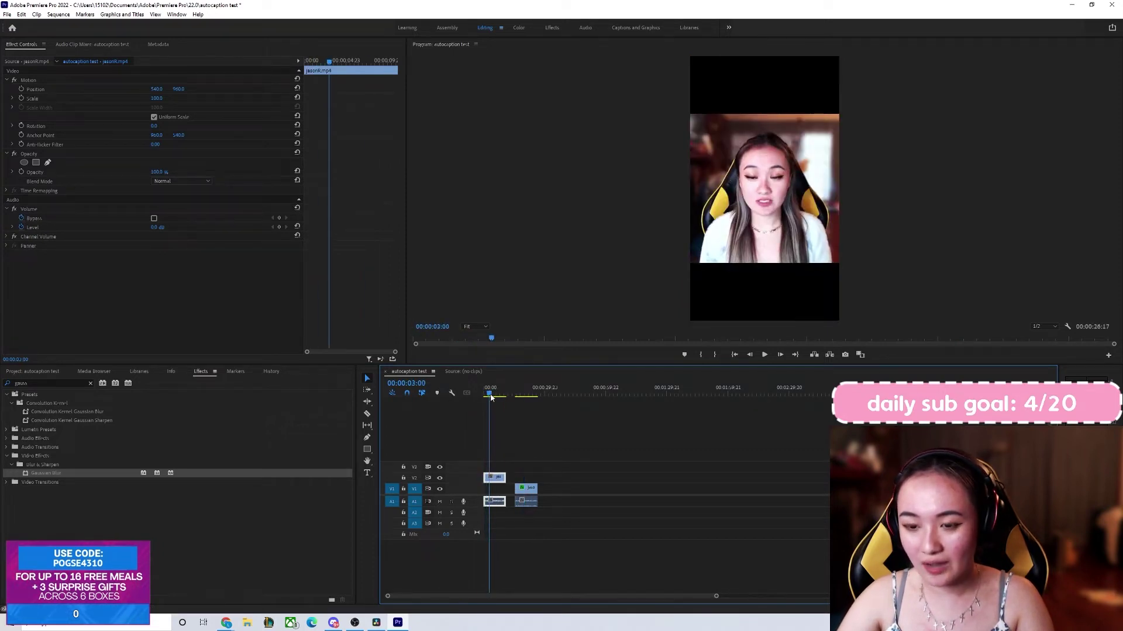
left_click(527, 393)
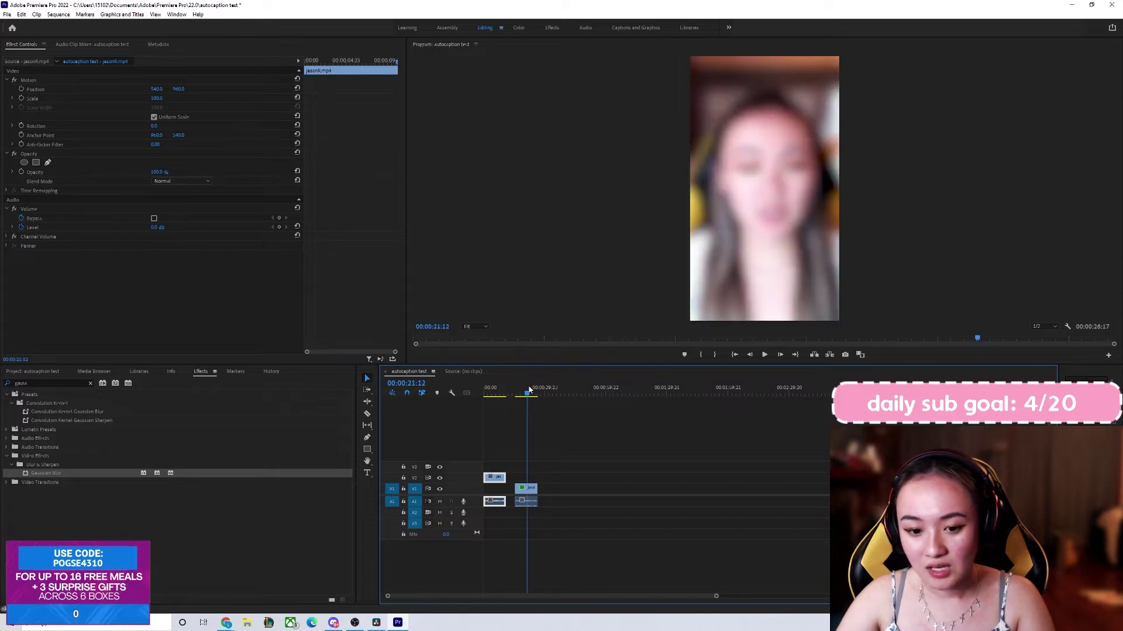
- Unlink the blurred copy's audio and delete it
left_click(526, 495)
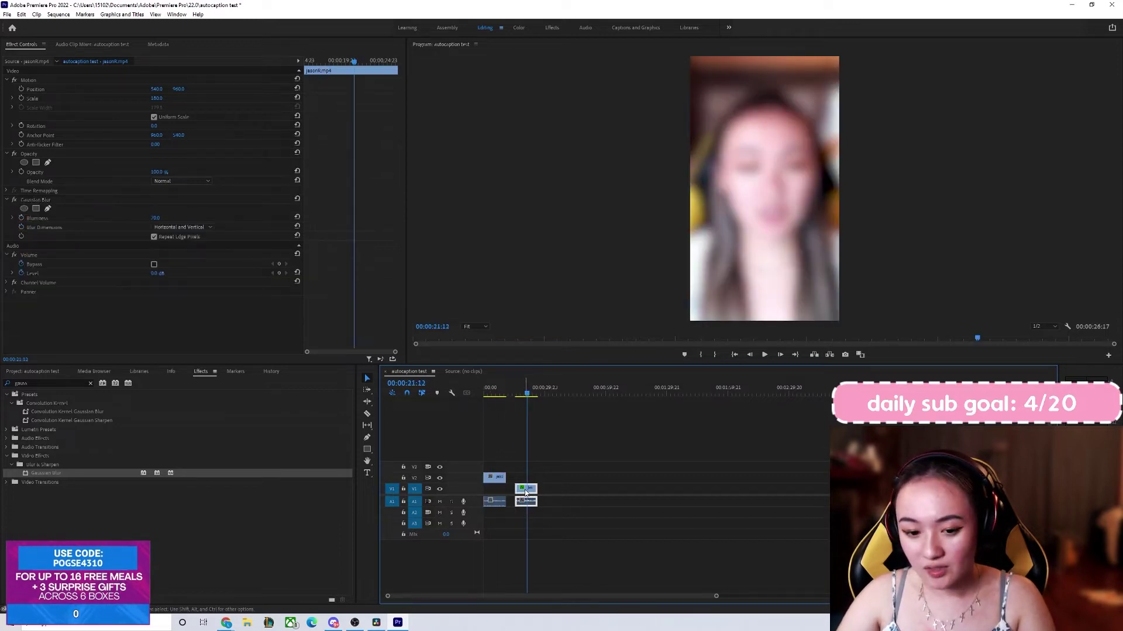
right_click(526, 493)
left_click(614, 465)
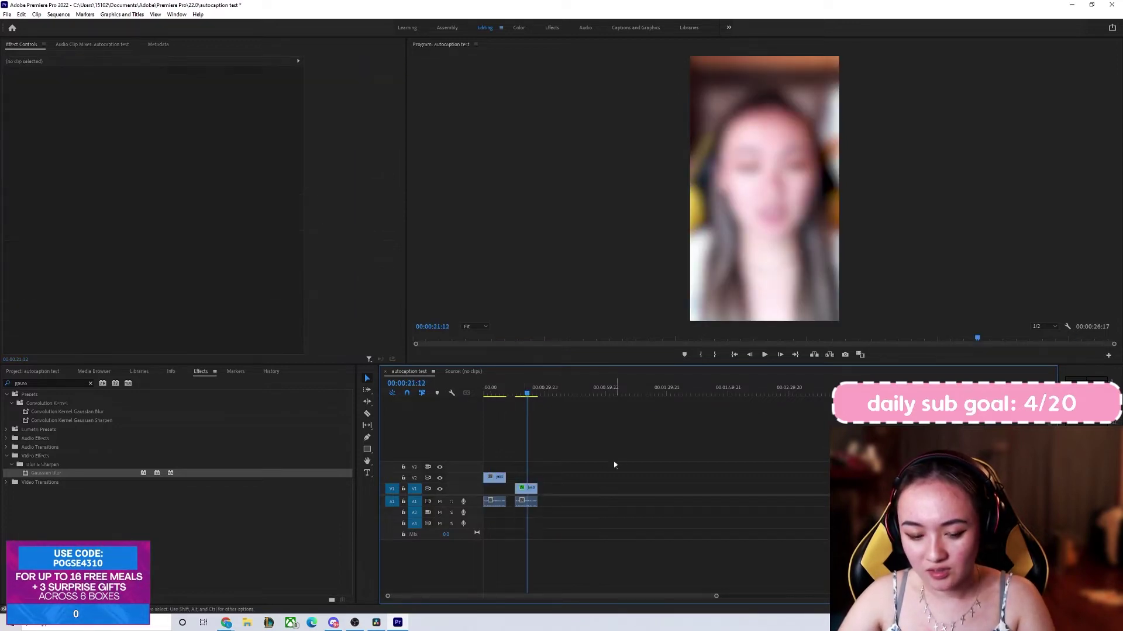
right_click(521, 490)
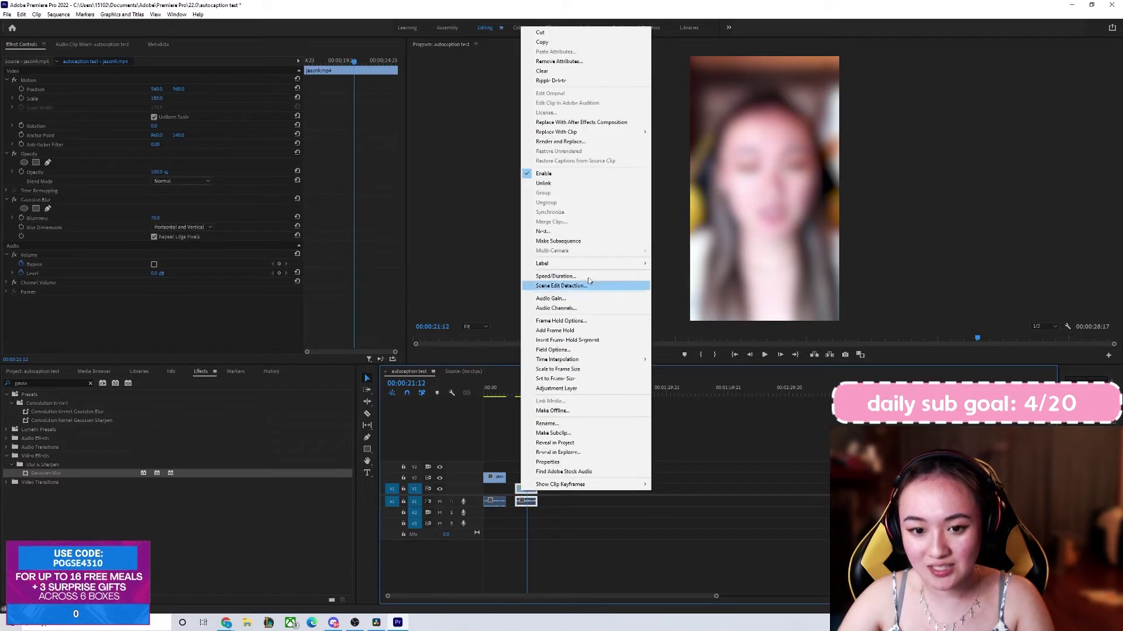
left_click(579, 187)
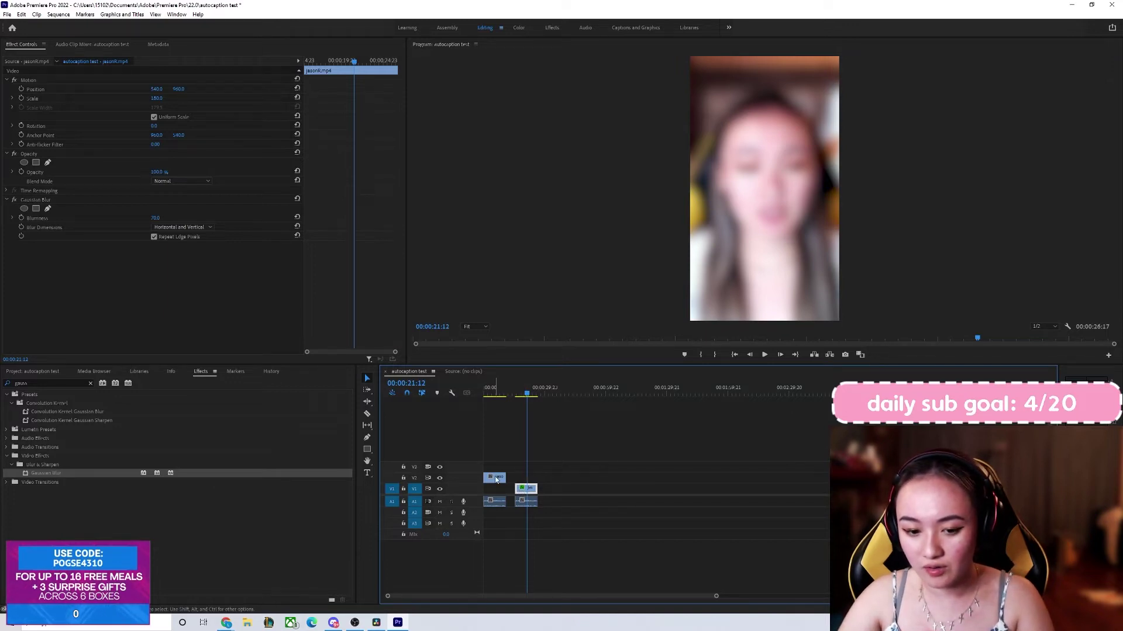
left_click(532, 503)
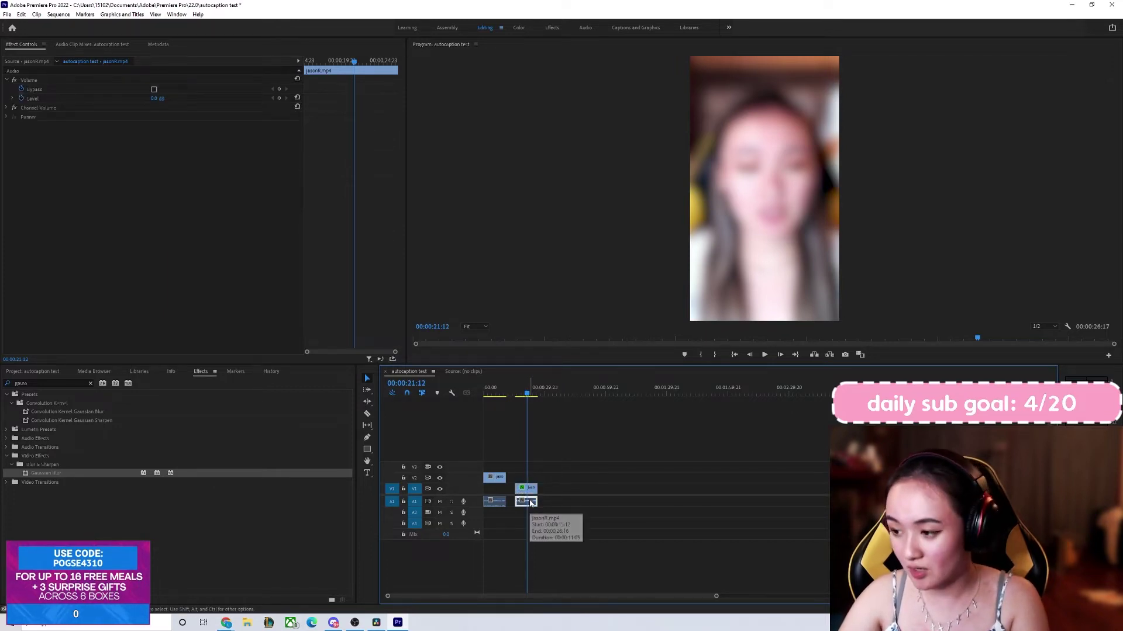
key("Delete")
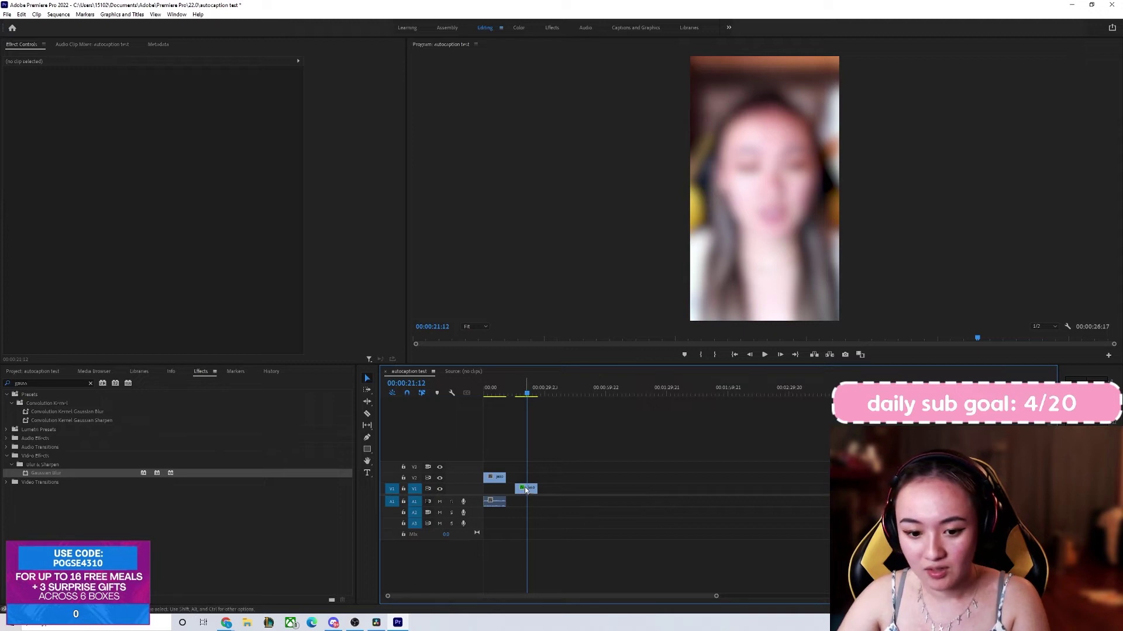
- Slide the blurred copy to the sequence start beneath the original, then enter the Captions workspace
left_click_drag(525, 489, 486, 488)
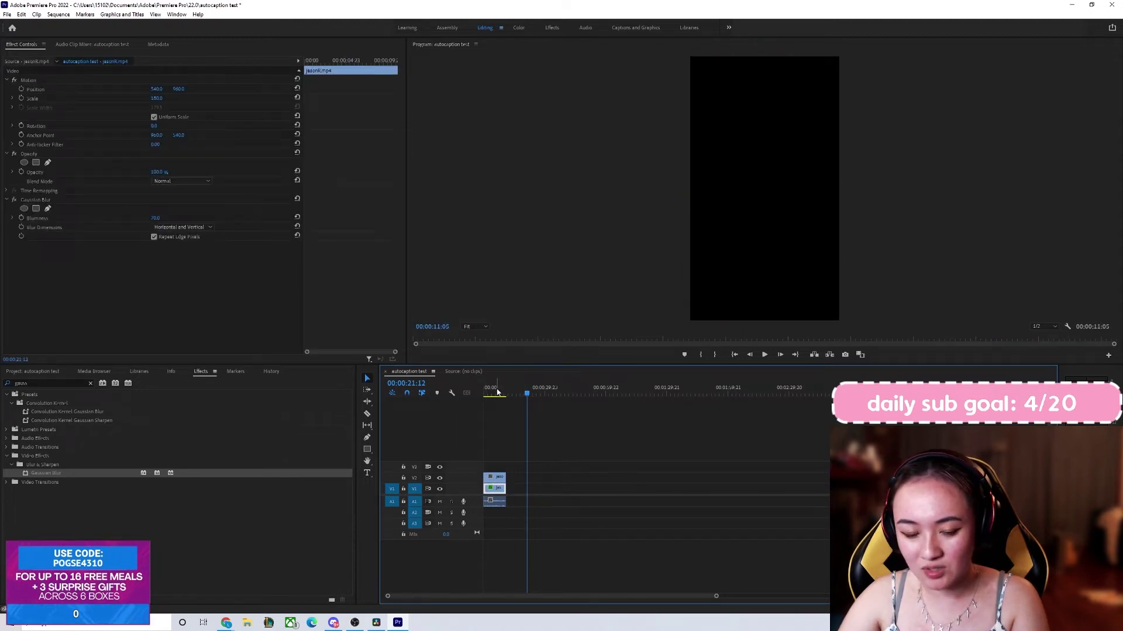
left_click(488, 393)
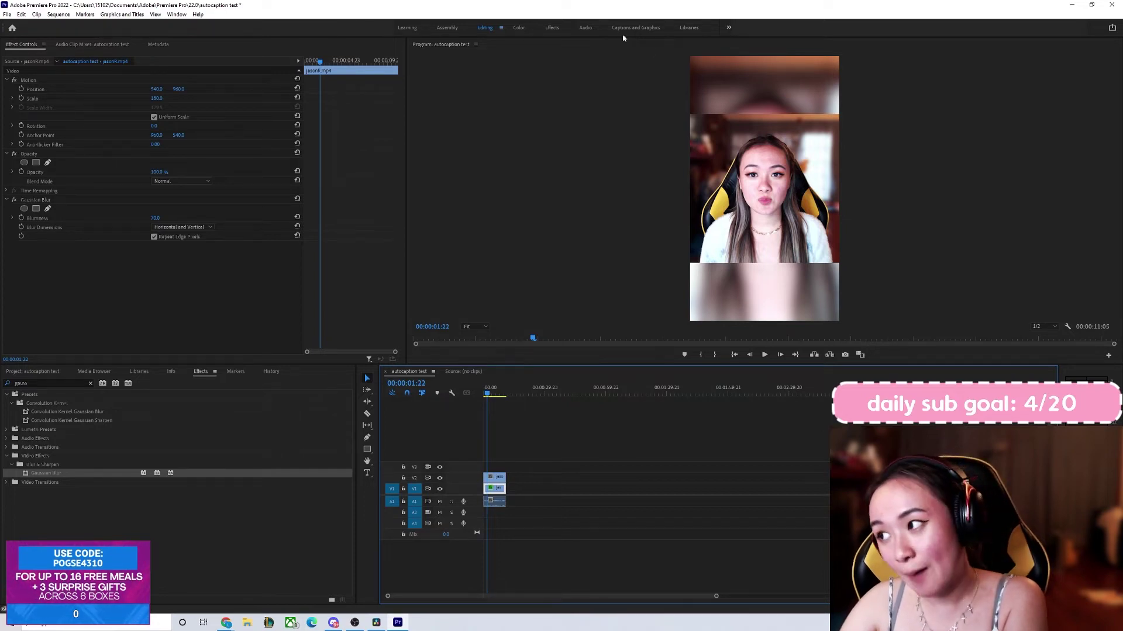
left_click(636, 28)
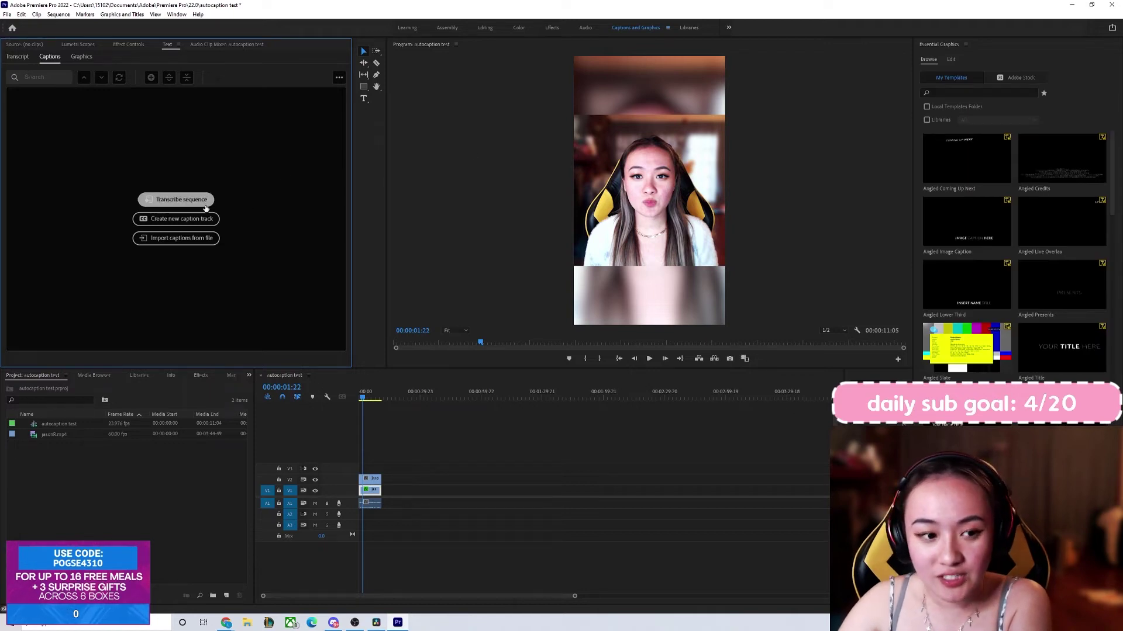
- Transcribe the sequence's Audio 1 track in English instead of the mix
left_click(179, 200)
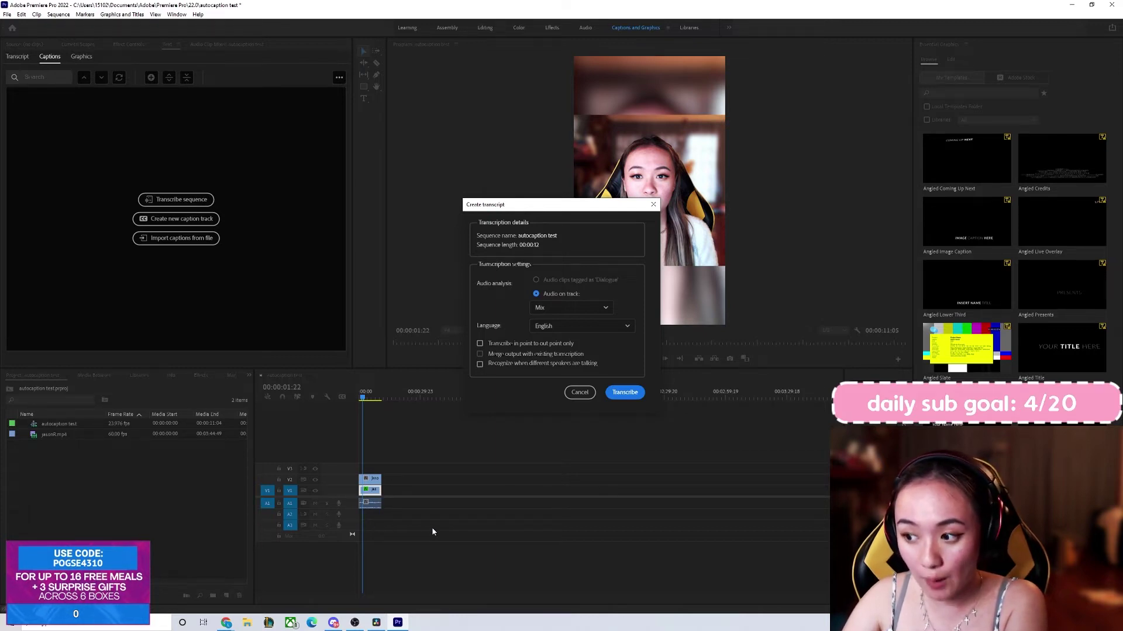
left_click(569, 308)
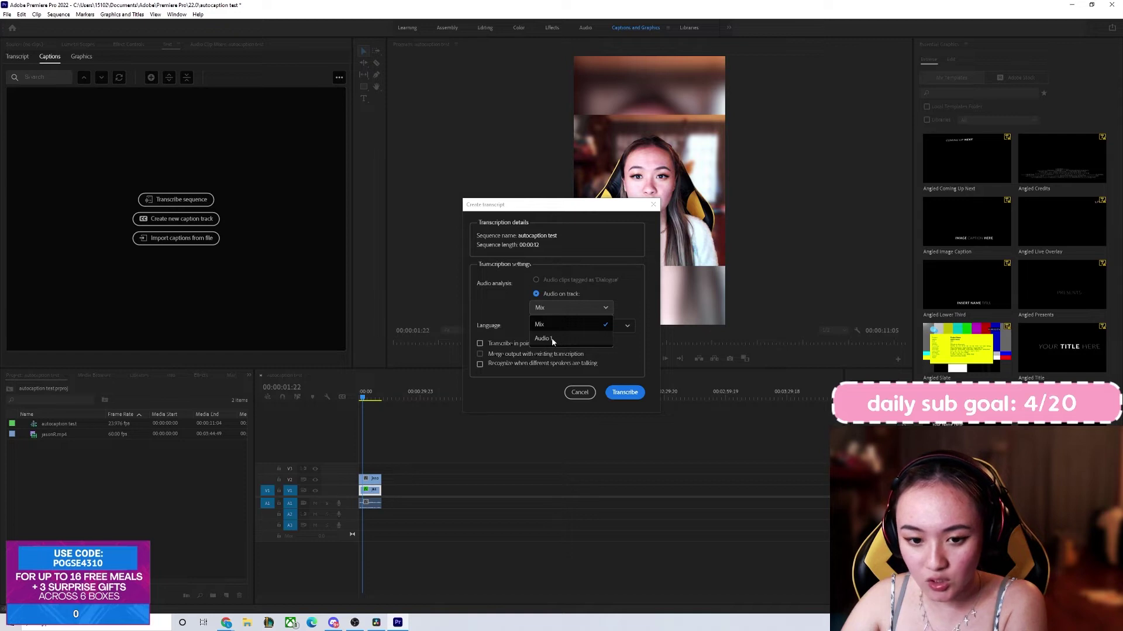
left_click(559, 323)
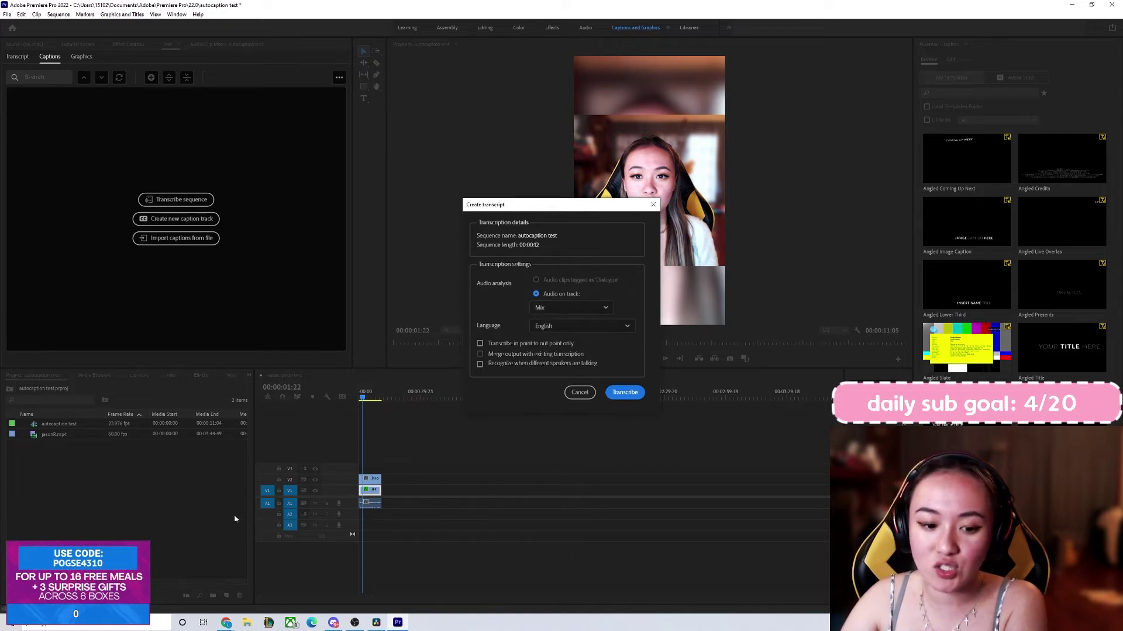
left_click(561, 308)
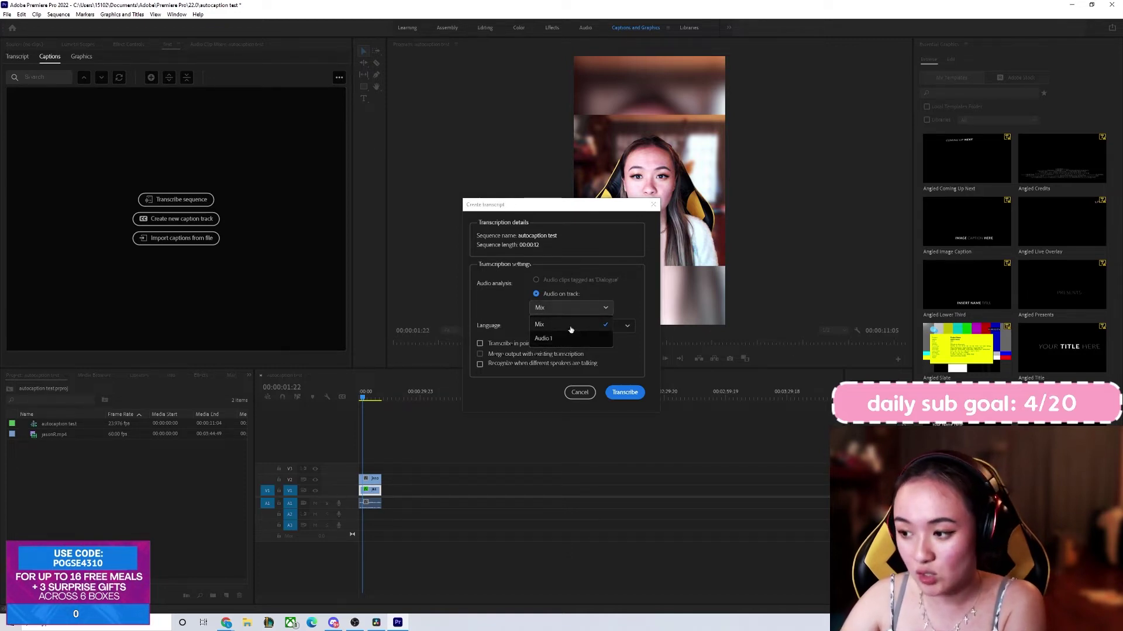
left_click(573, 339)
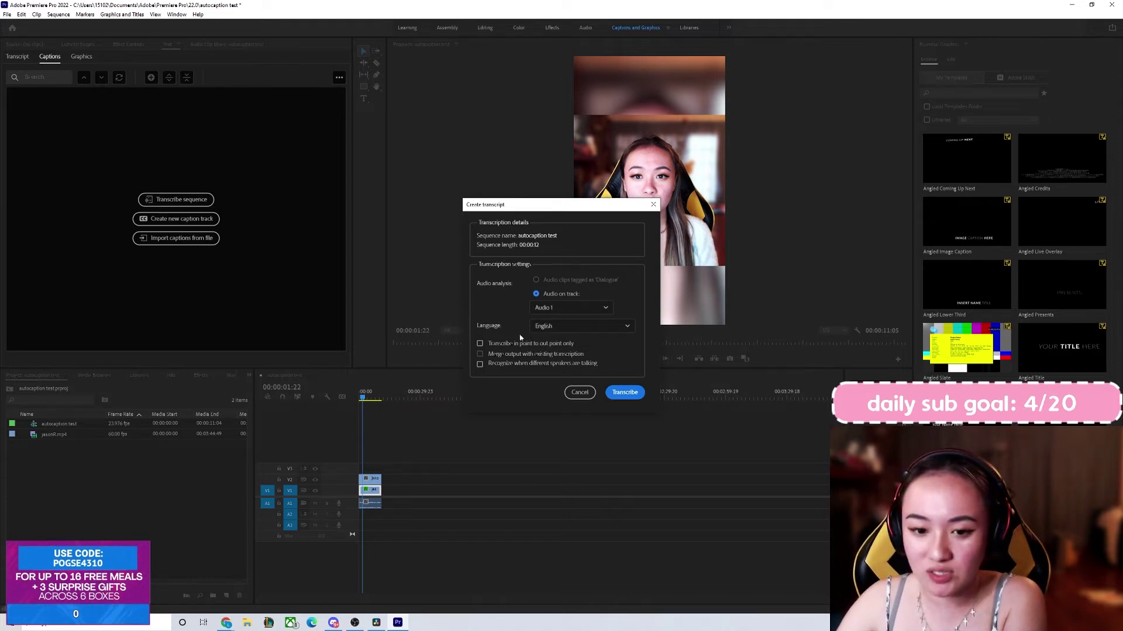
left_click(623, 393)
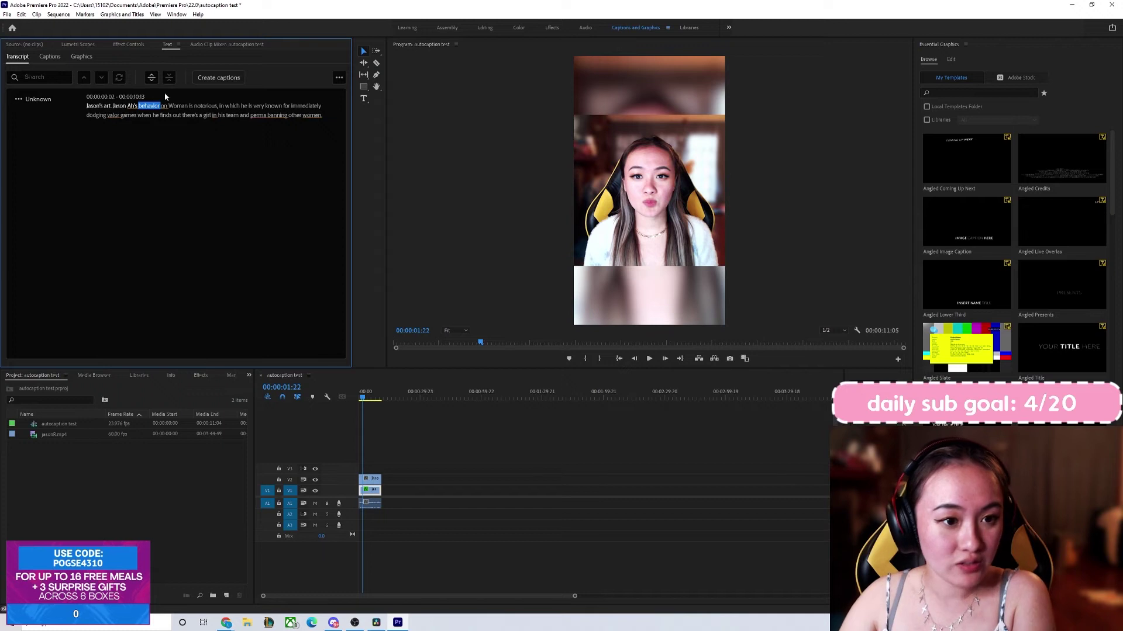
- Create Subtitle Default captions with minimum duration at its lowest and 12-character maximum length
left_click(96, 107)
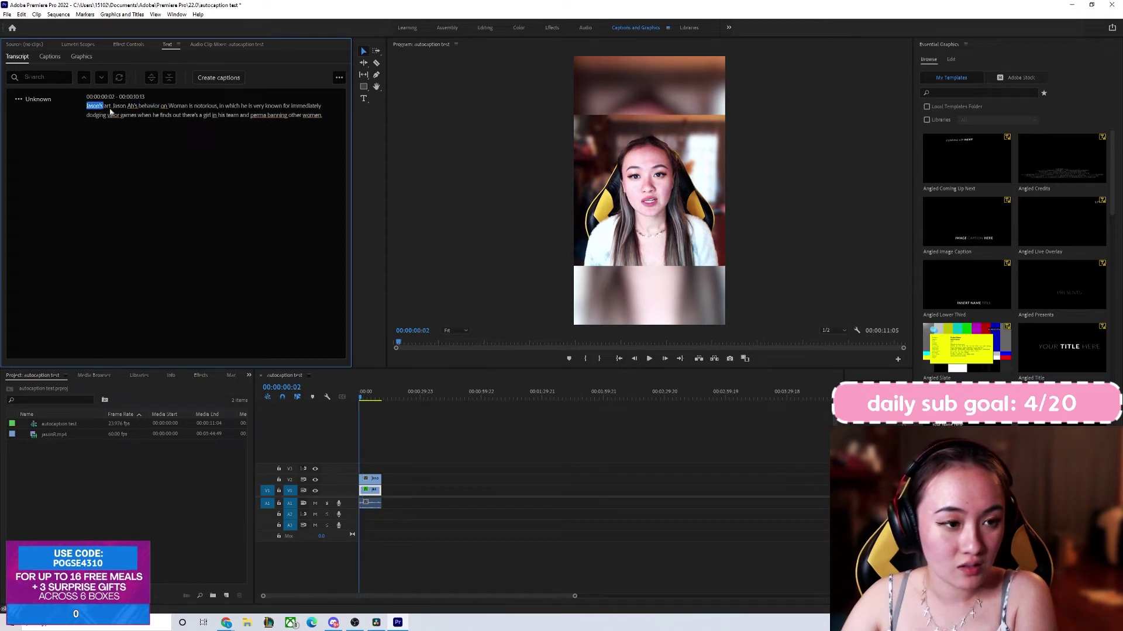
left_click(223, 78)
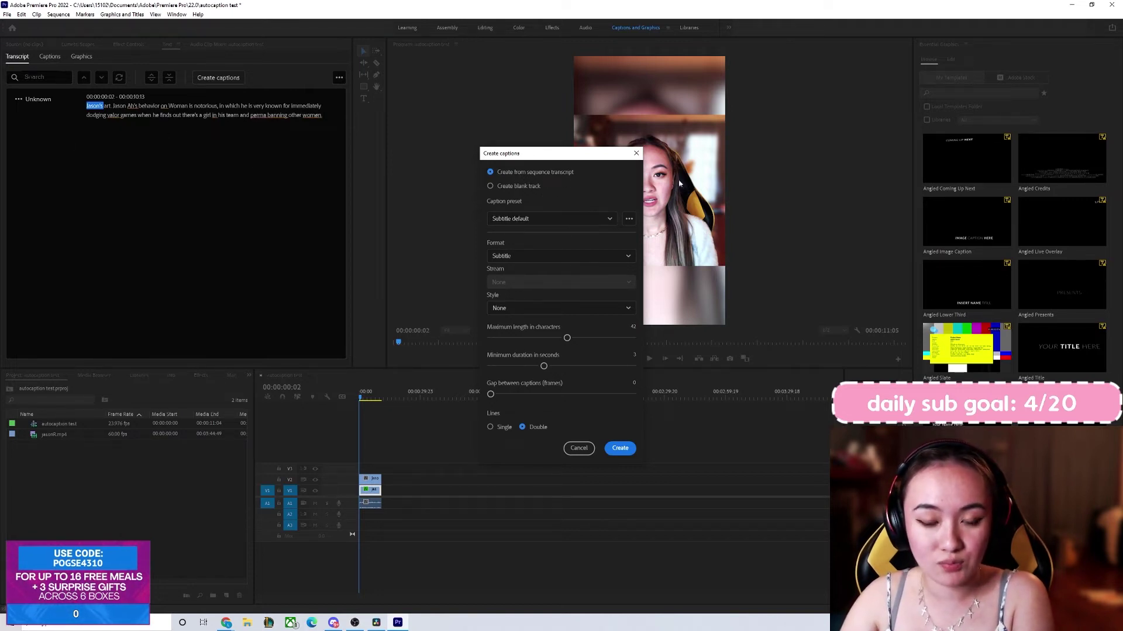
left_click(509, 224)
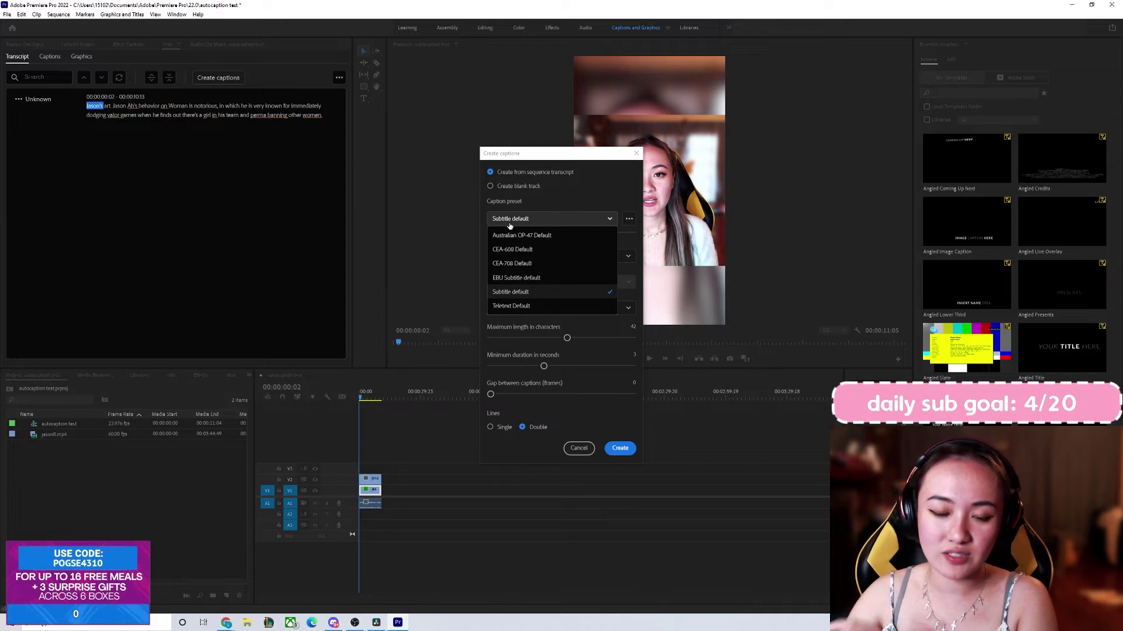
left_click(602, 291)
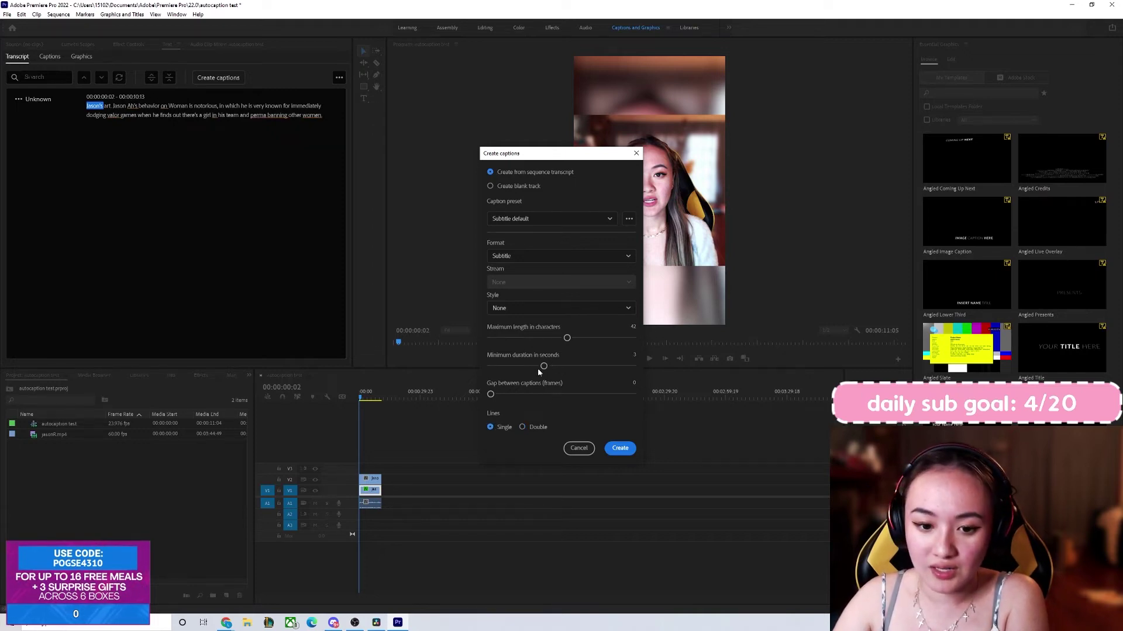
left_click_drag(544, 365, 491, 366)
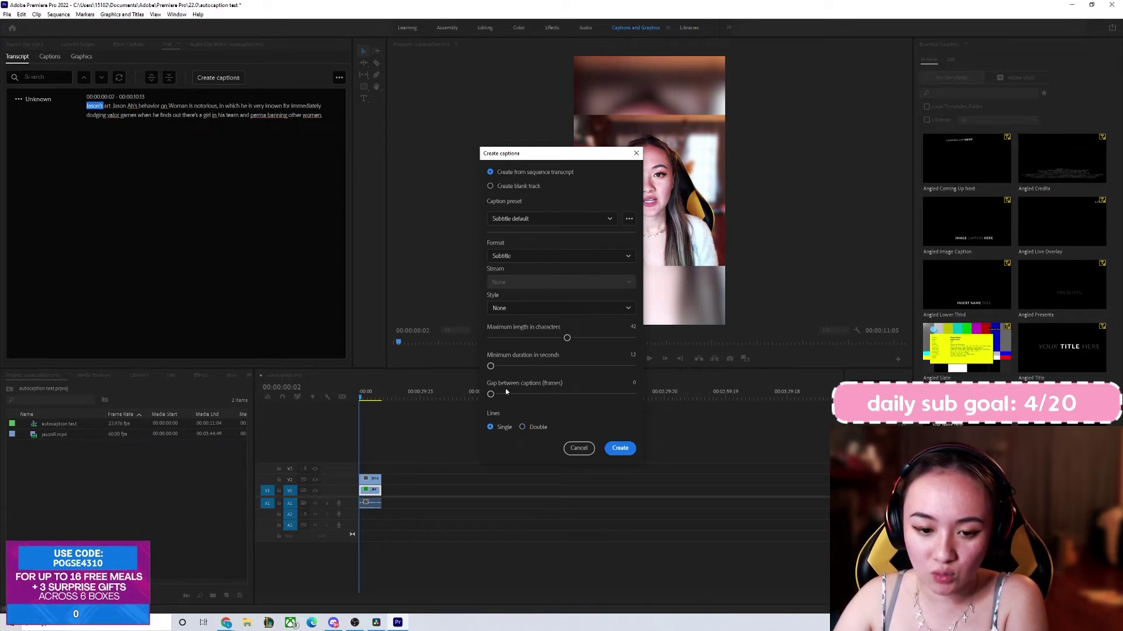
left_click_drag(565, 338, 502, 337)
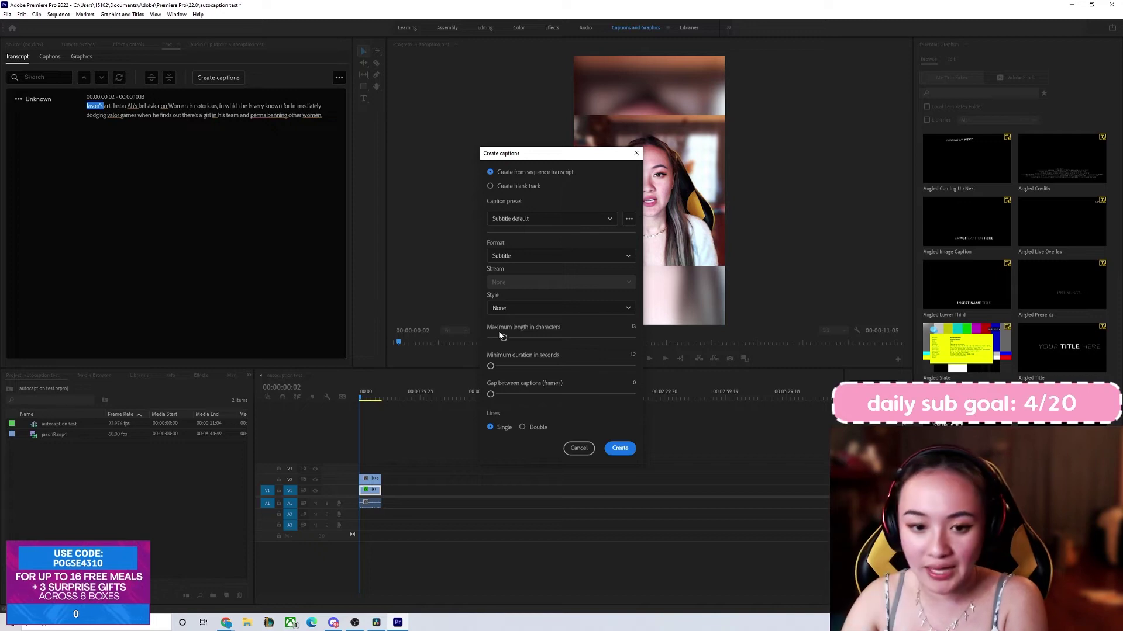
left_click_drag(504, 337, 501, 337)
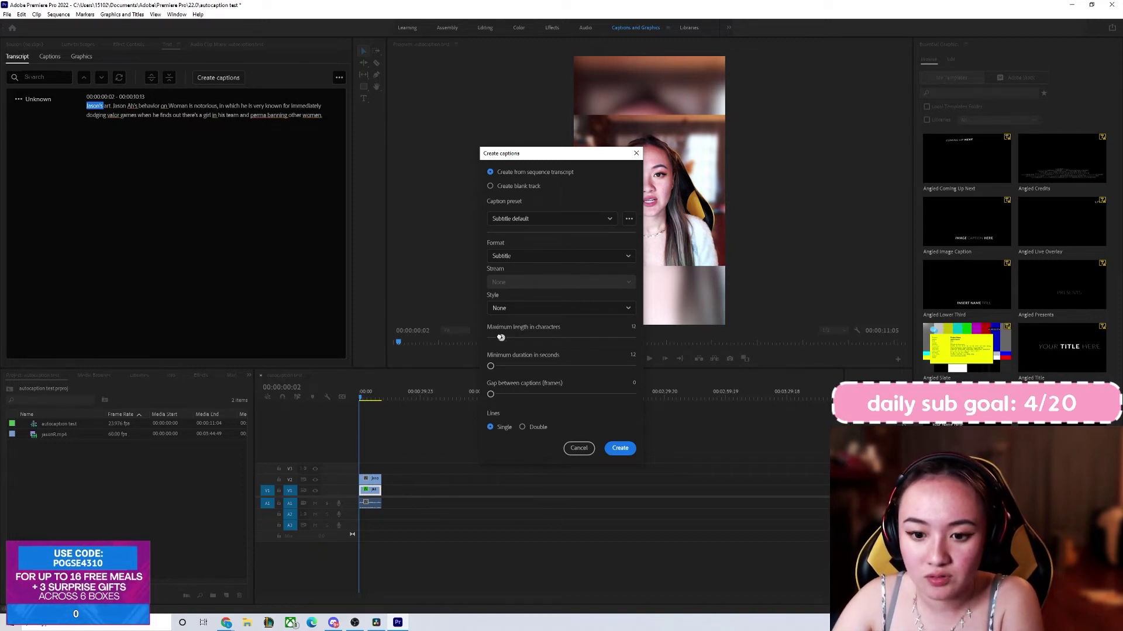
left_click(621, 448)
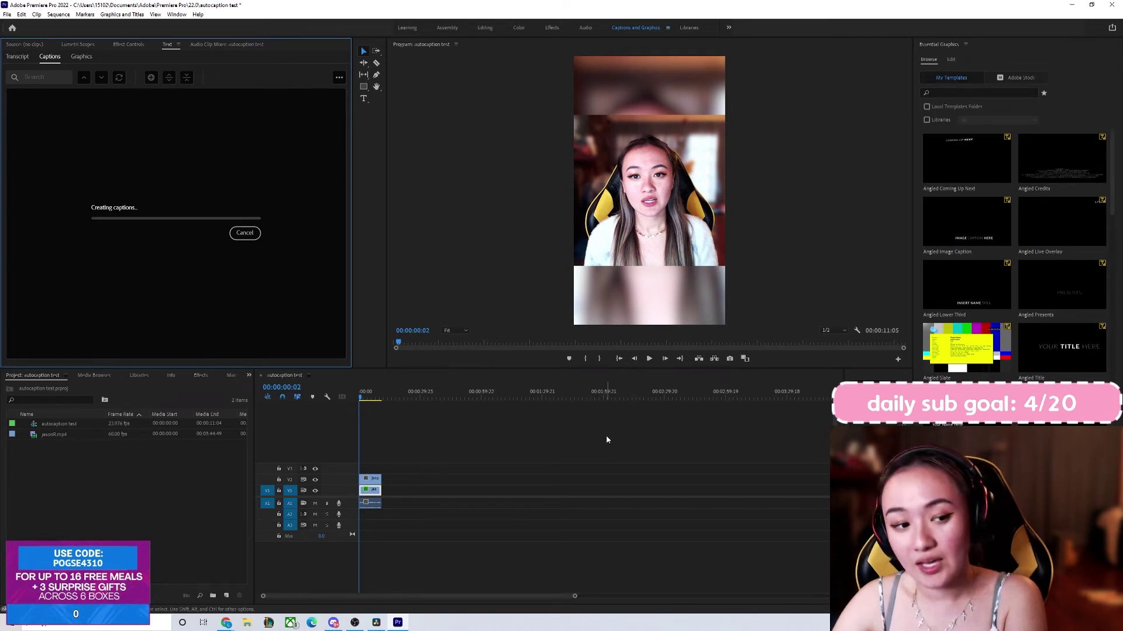
- Zoom the timeline to spread out the caption track, then select the first caption at the sequence start
left_click_drag(575, 597, 330, 610)
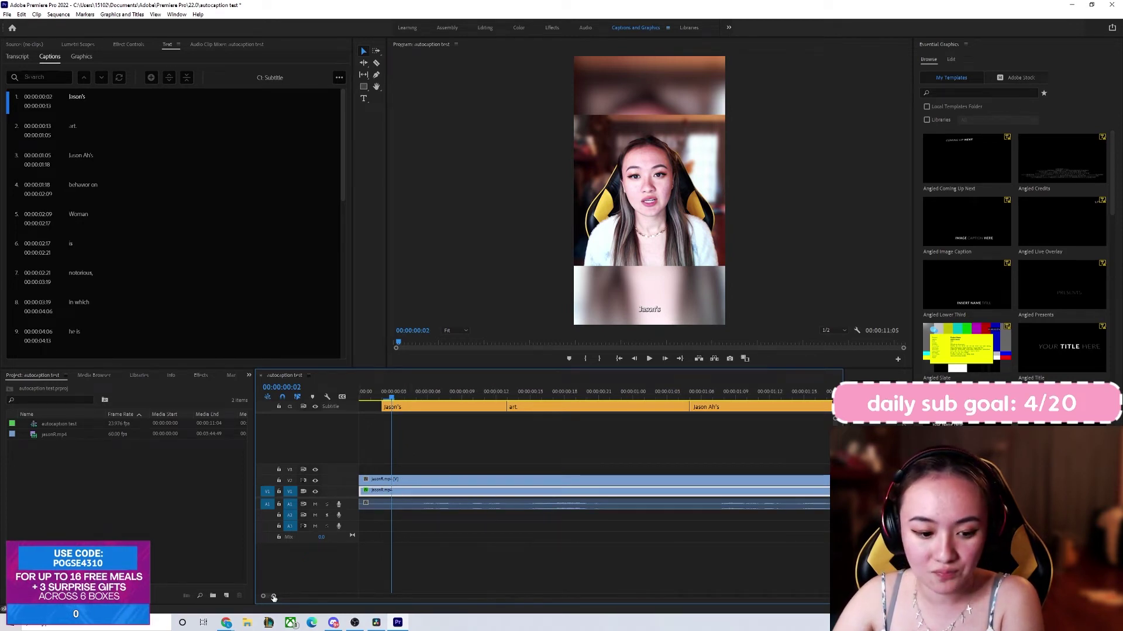
left_click_drag(273, 596, 329, 599)
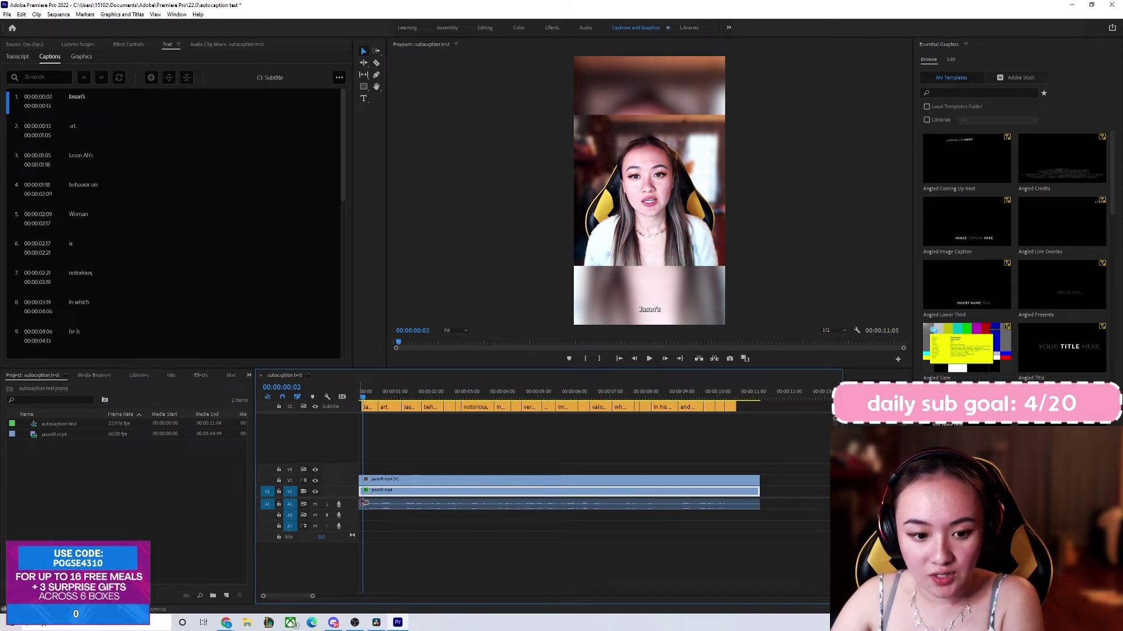
left_click_drag(312, 596, 303, 595)
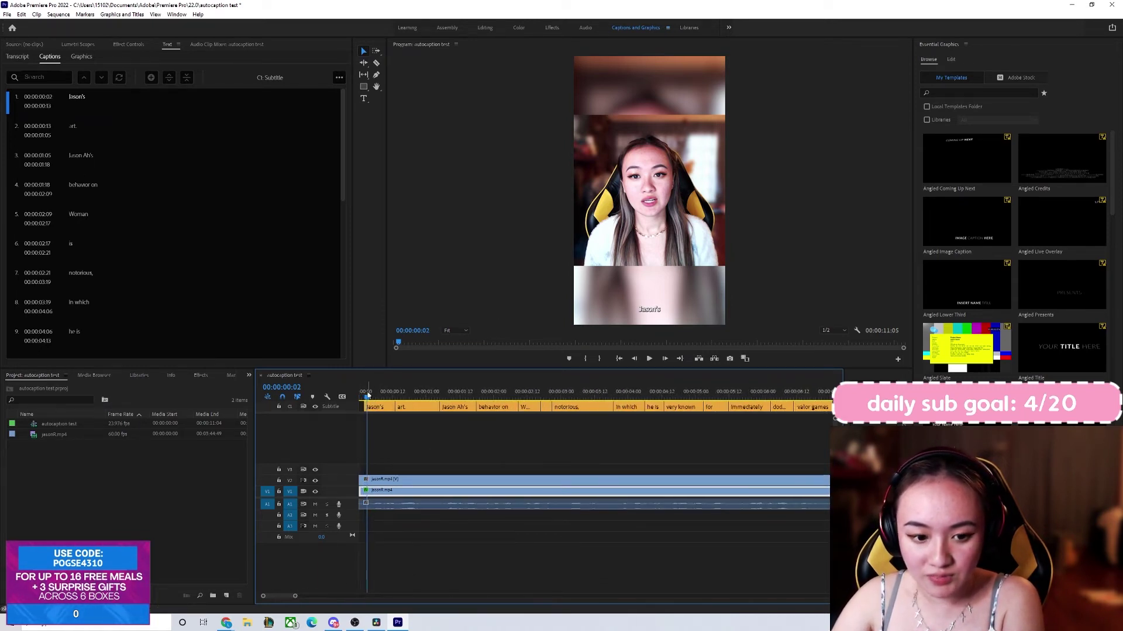
left_click(364, 396)
left_click_drag(364, 397, 360, 396)
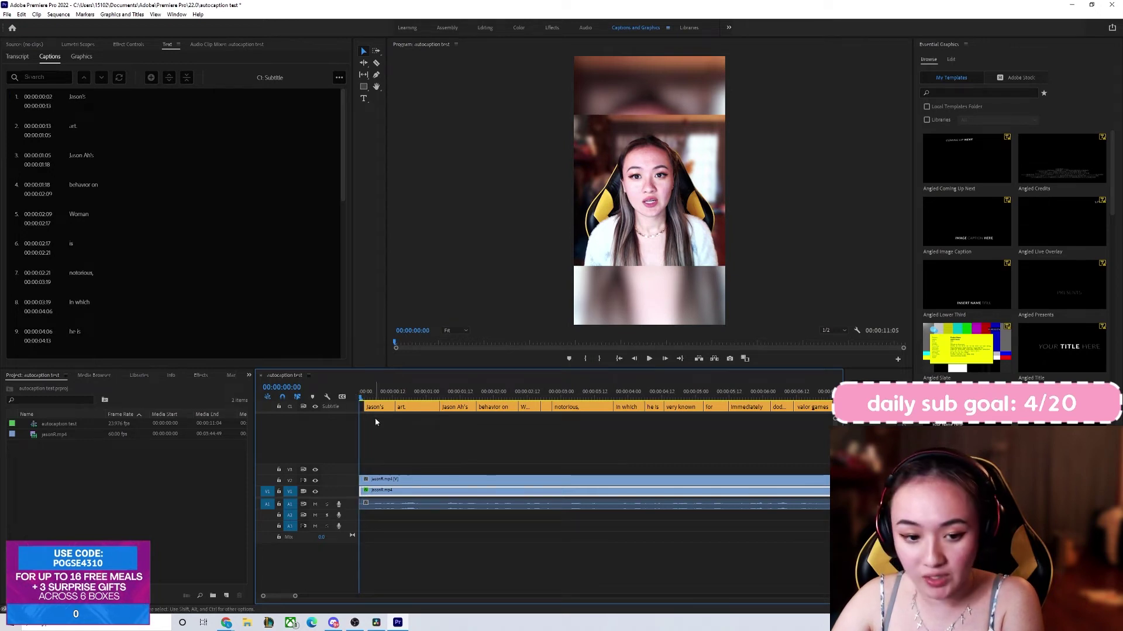
left_click(375, 408)
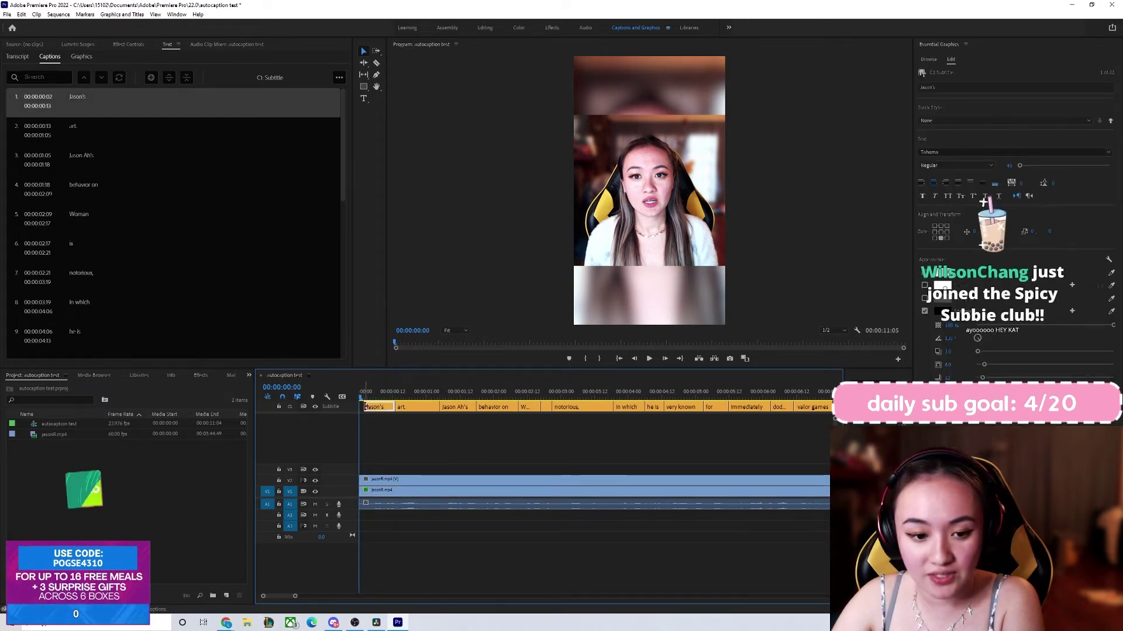
- Switch the first caption's font from Tahoma to The Bold Font
left_click_drag(363, 409, 357, 409)
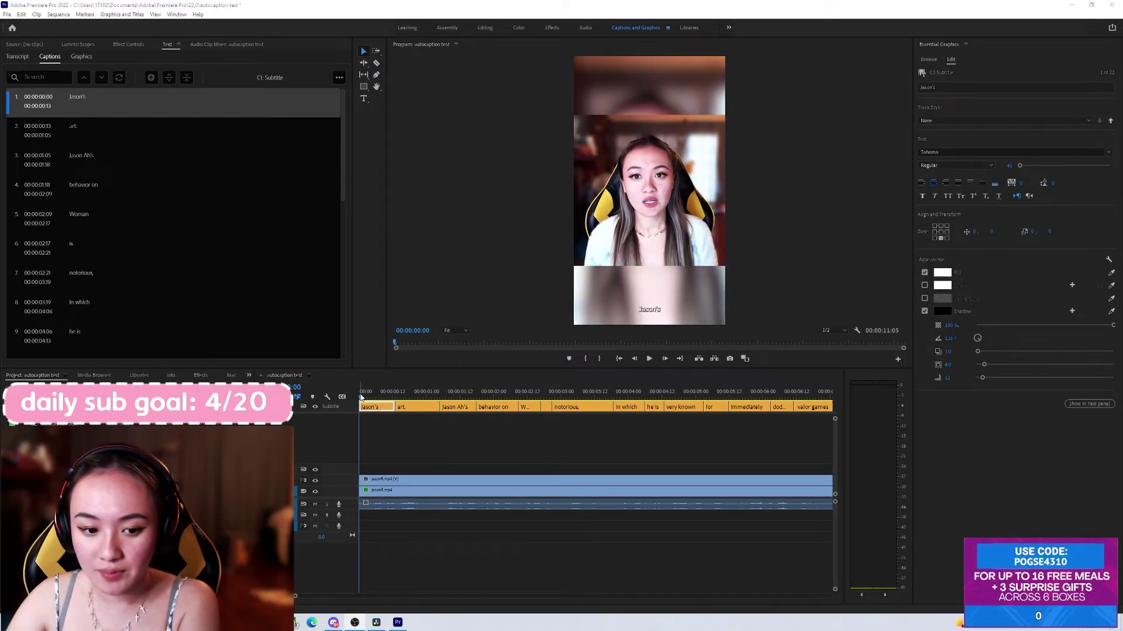
left_click_drag(386, 392, 360, 392)
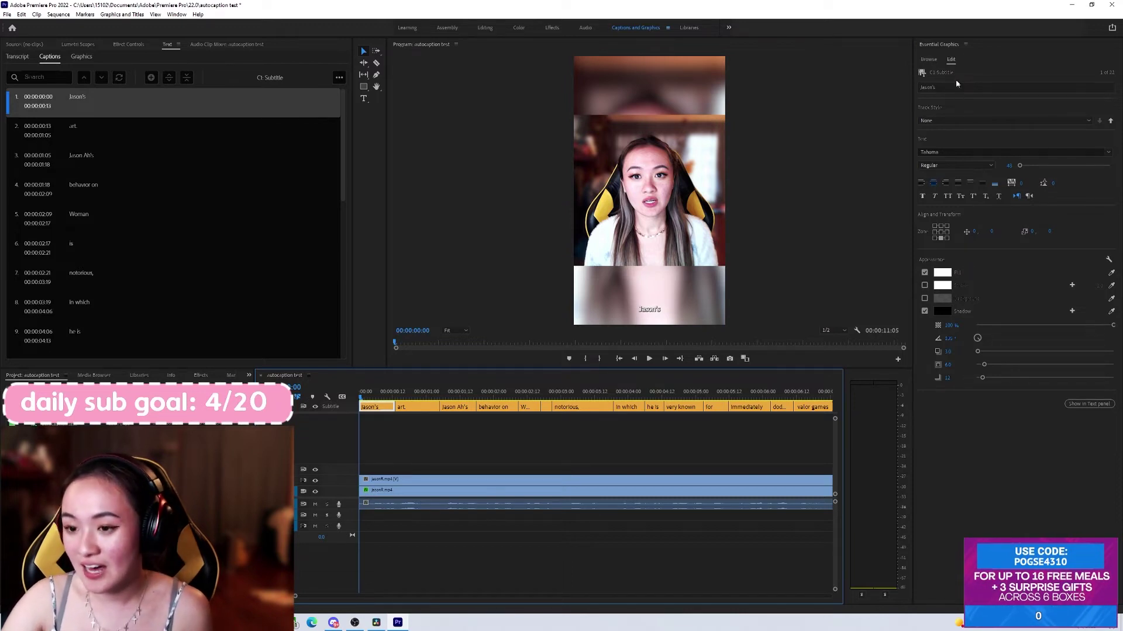
left_click(1029, 151)
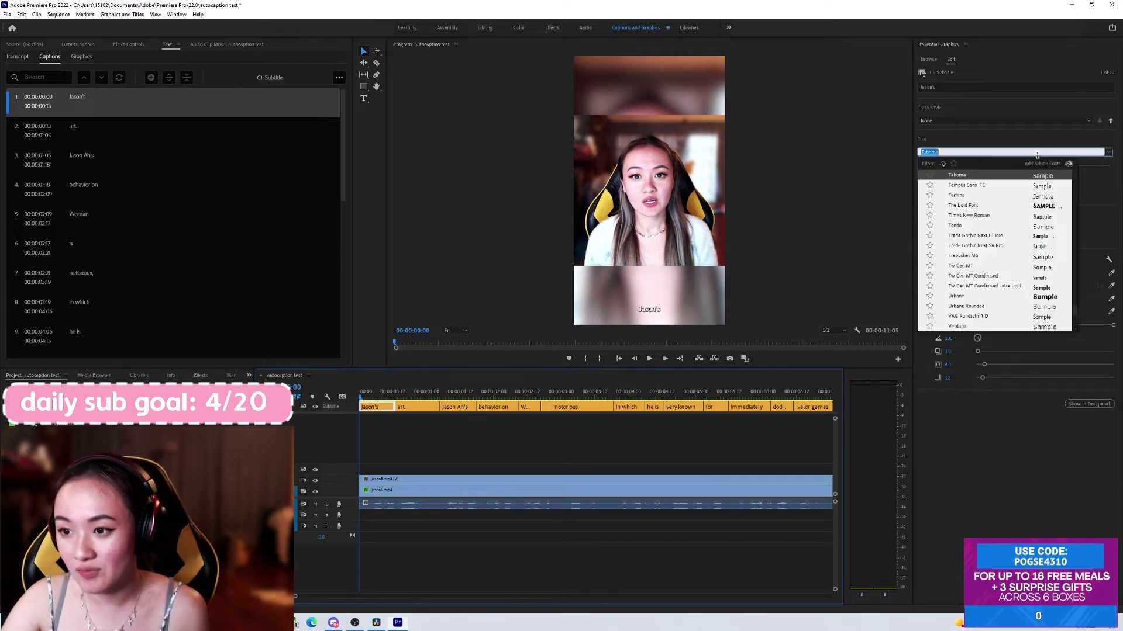
left_click(995, 208)
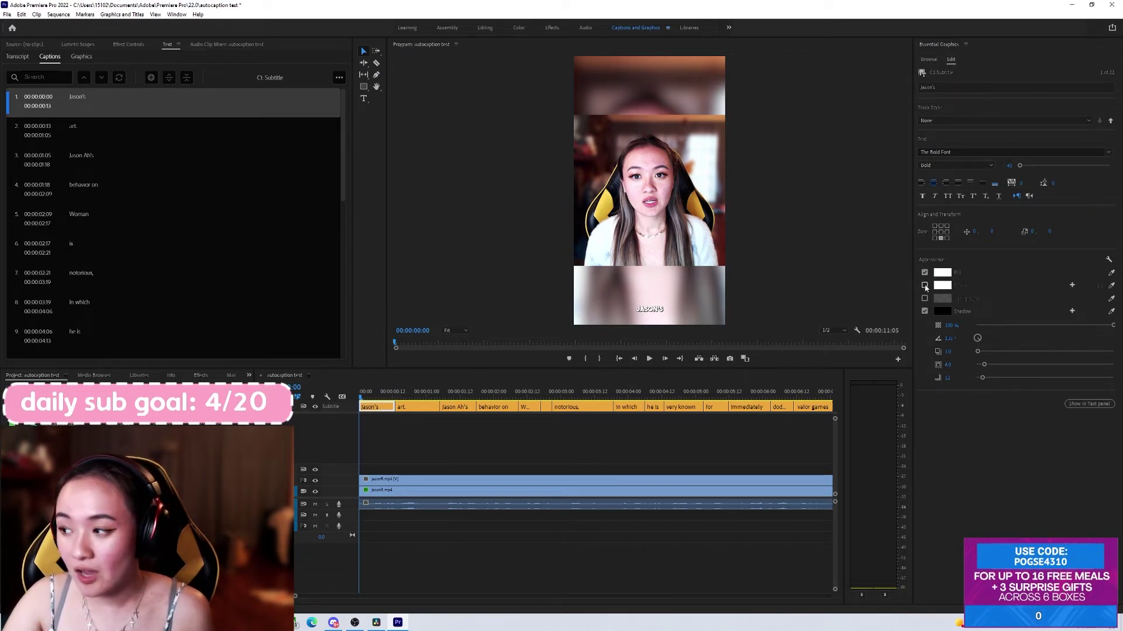
- Enable a stroke on the caption text and set its colour to bright blue
left_click(925, 286)
left_click(942, 285)
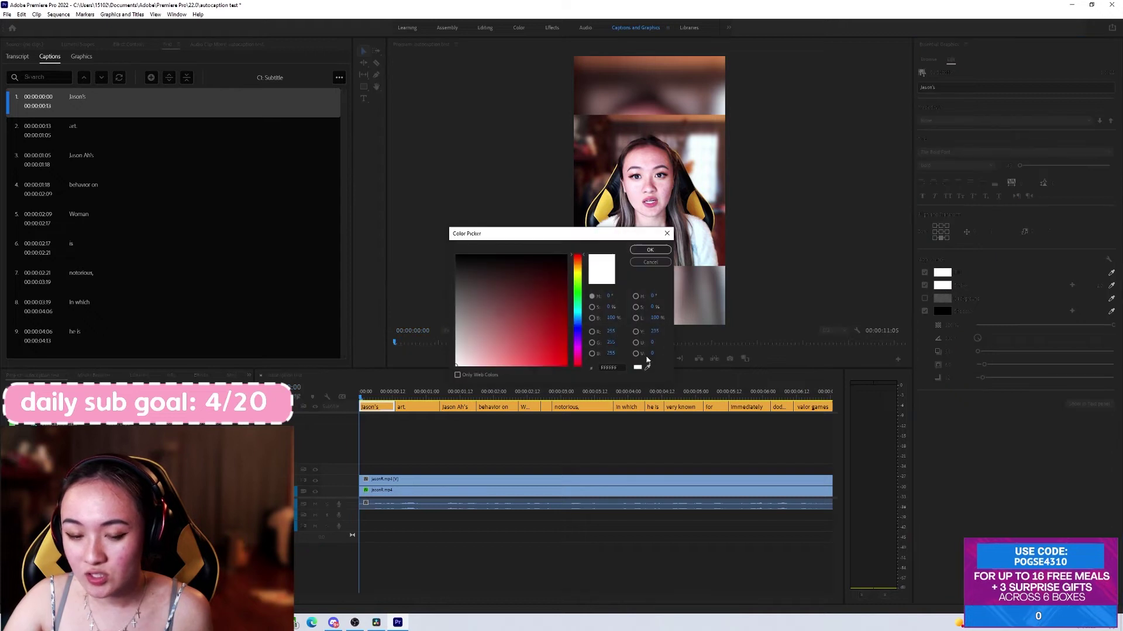
left_click(551, 256)
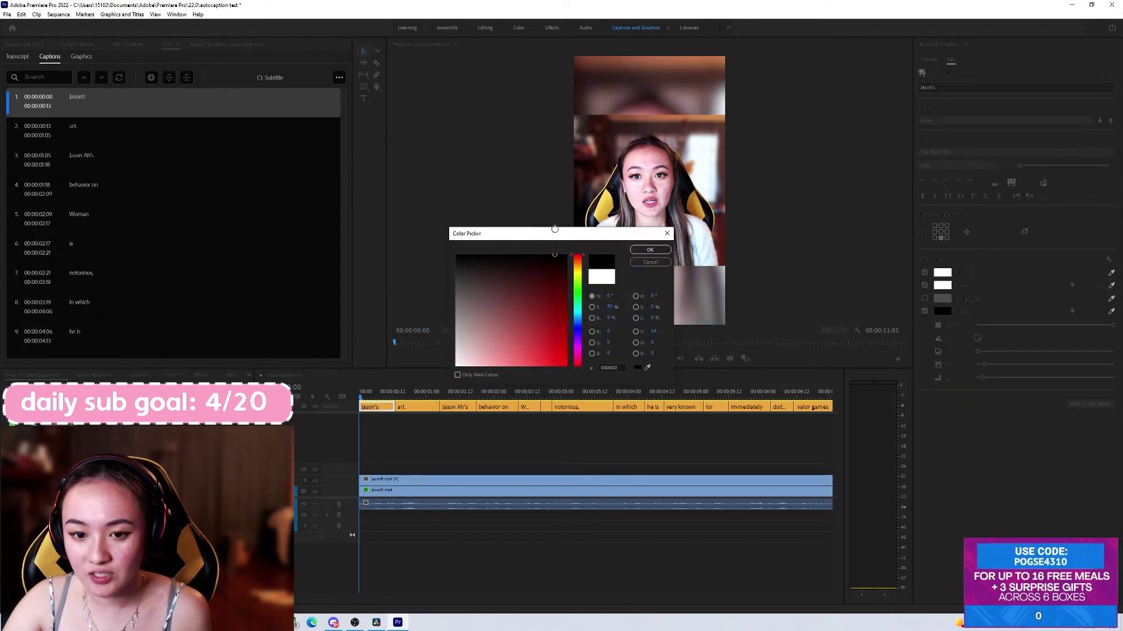
left_click(548, 270)
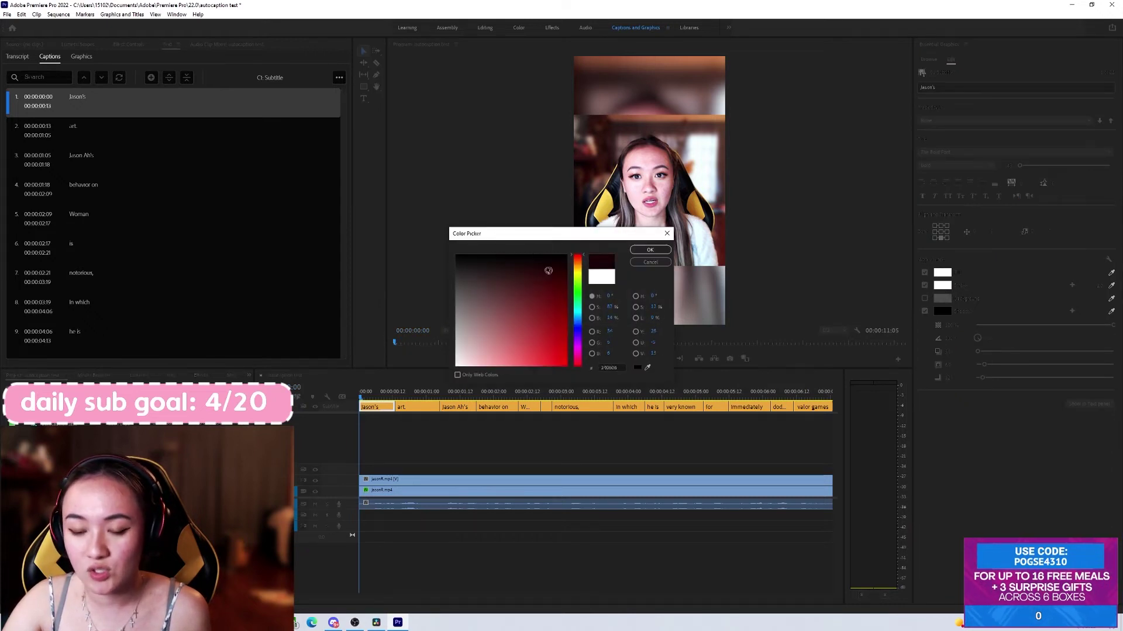
left_click(578, 331)
left_click(557, 343)
left_click_drag(557, 343, 553, 355)
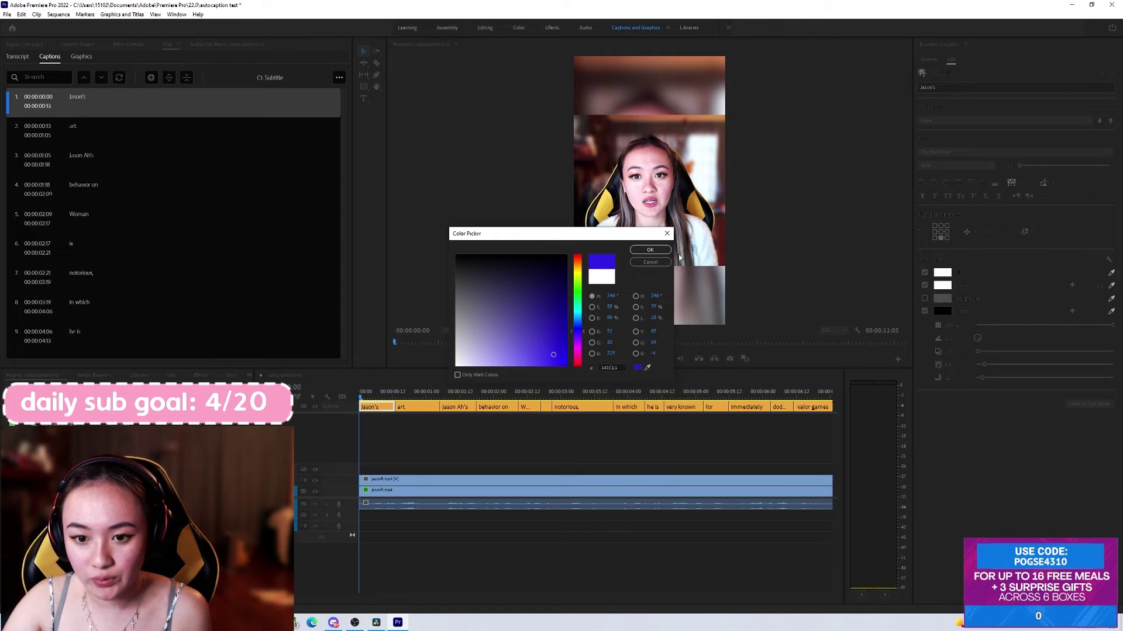
left_click(649, 250)
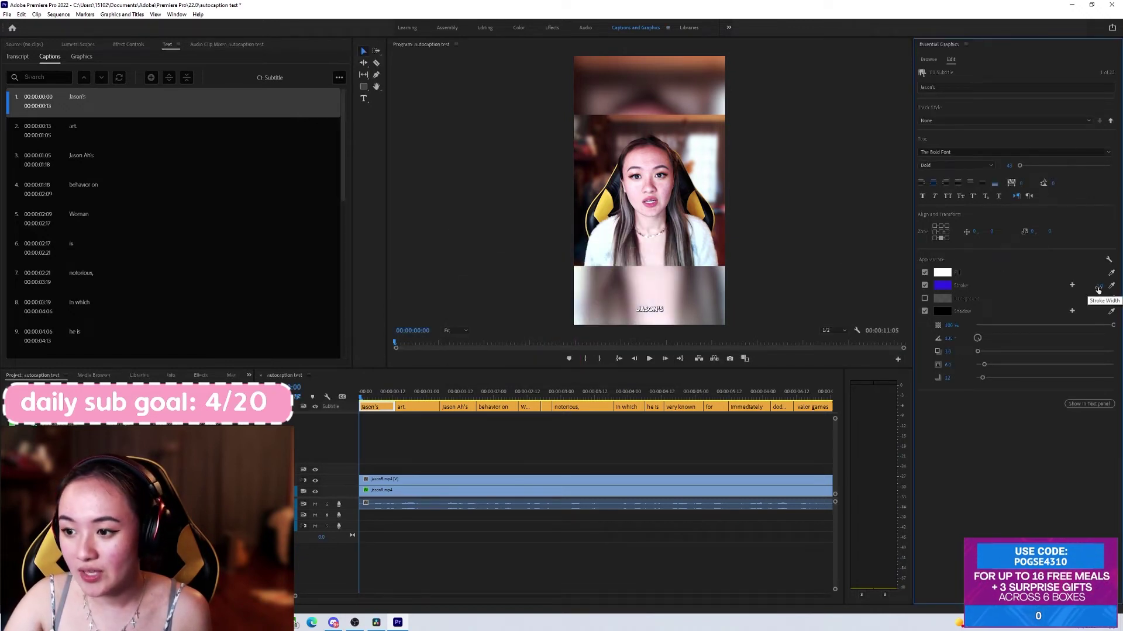
- Set the caption stroke width to 20
left_click_drag(1099, 286, 1120, 286)
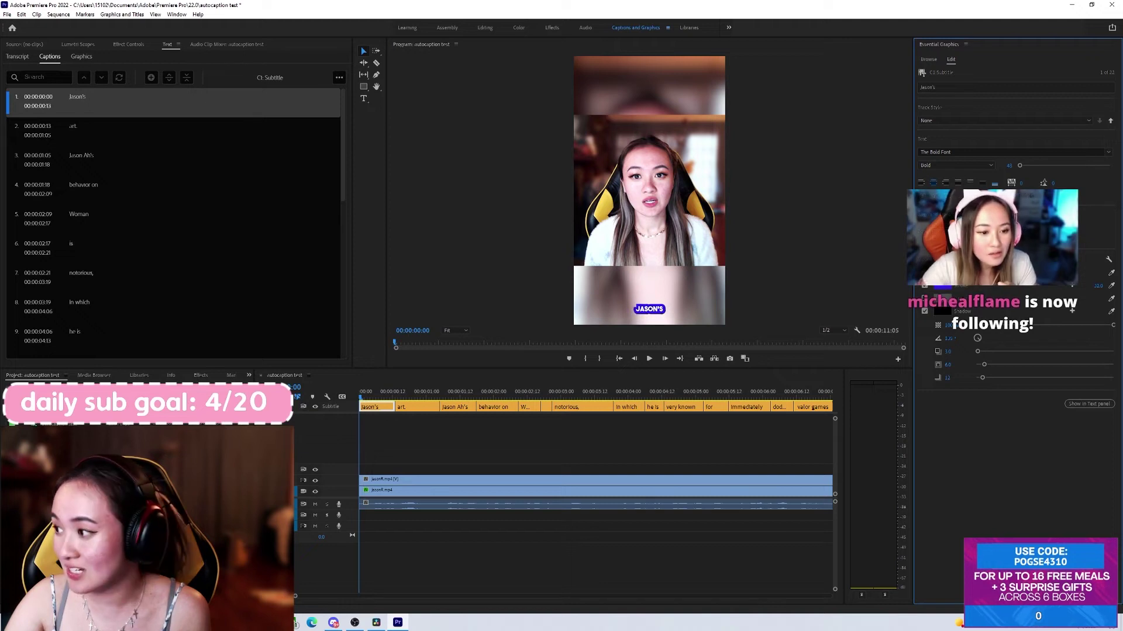
left_click(1092, 286)
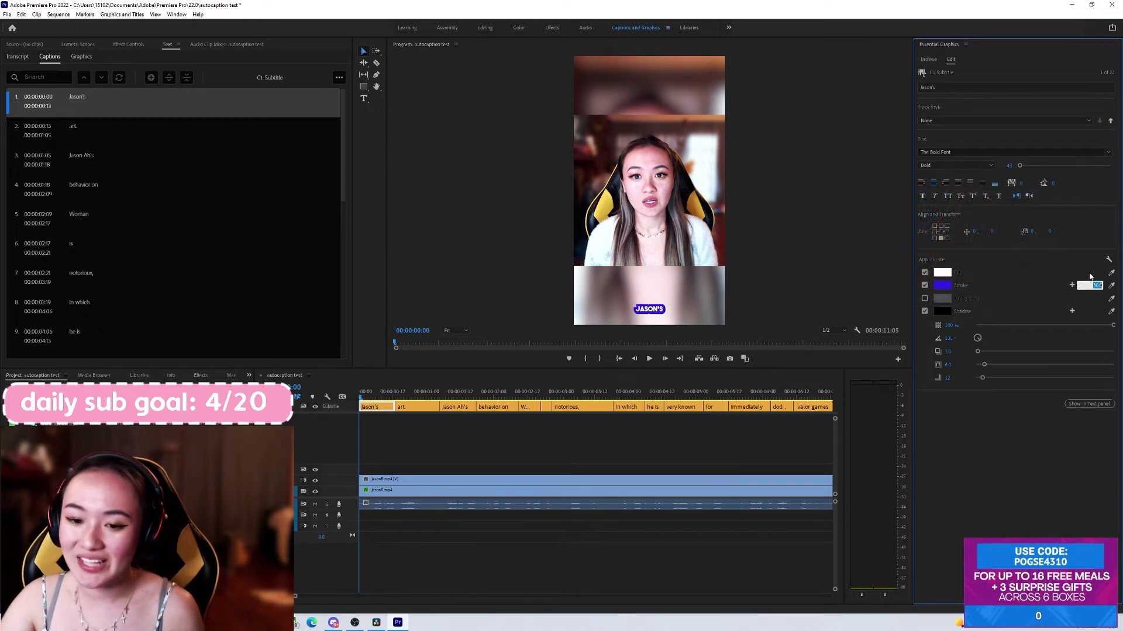
key("BackSpace")
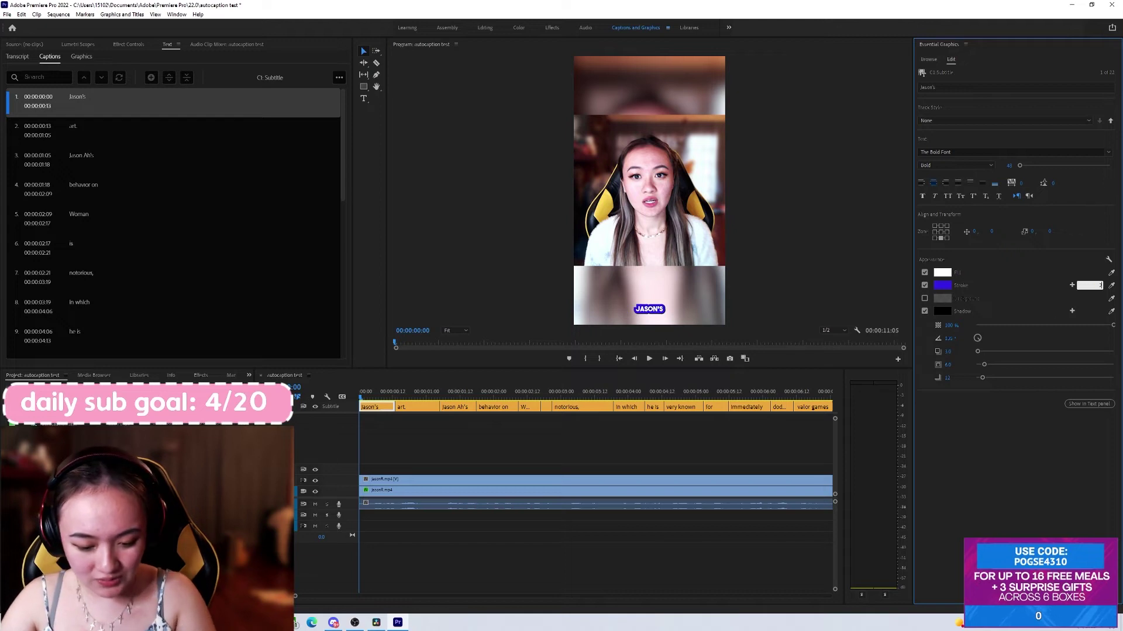
type("20")
key("Return")
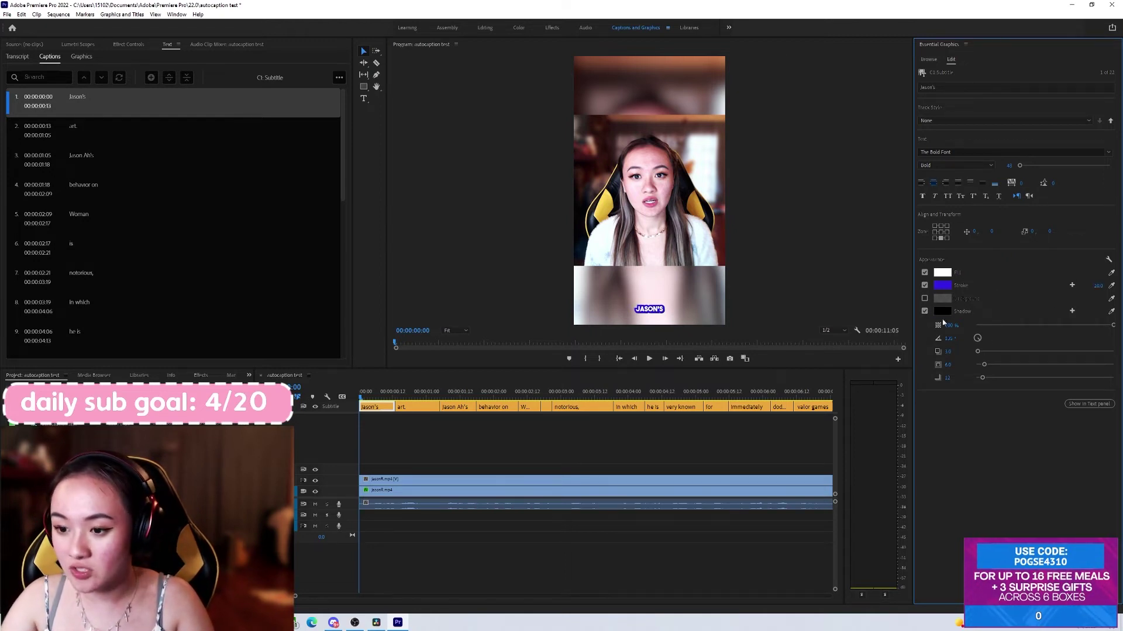
- Set the caption font size to 100
mouse_move(1021, 168)
left_mouse_down()
mouse_move(1032, 168)
mouse_move(1022, 168)
left_mouse_up()
left_click(1006, 165)
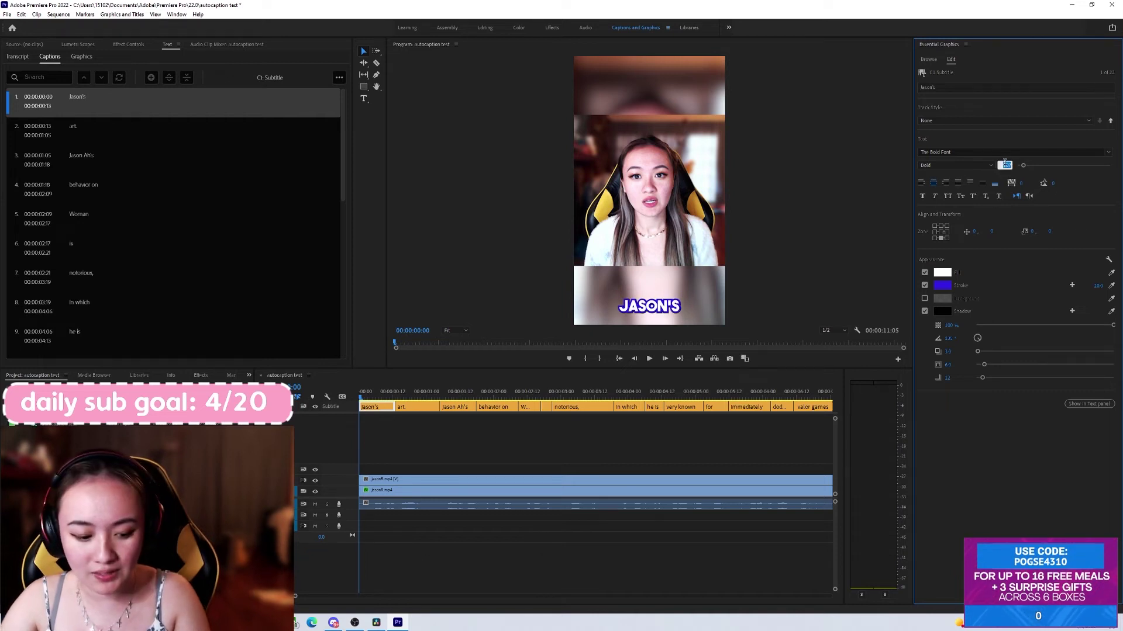
type("100")
key("Return")
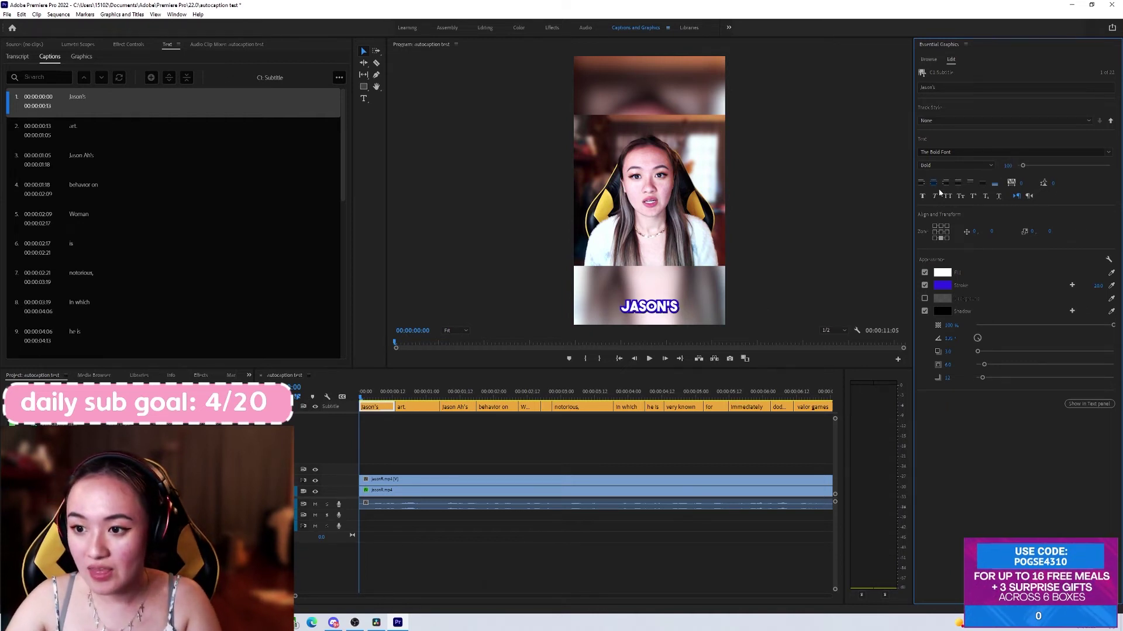
- Place the caption block at top centre and lower it slightly from the top edge
left_click(941, 232)
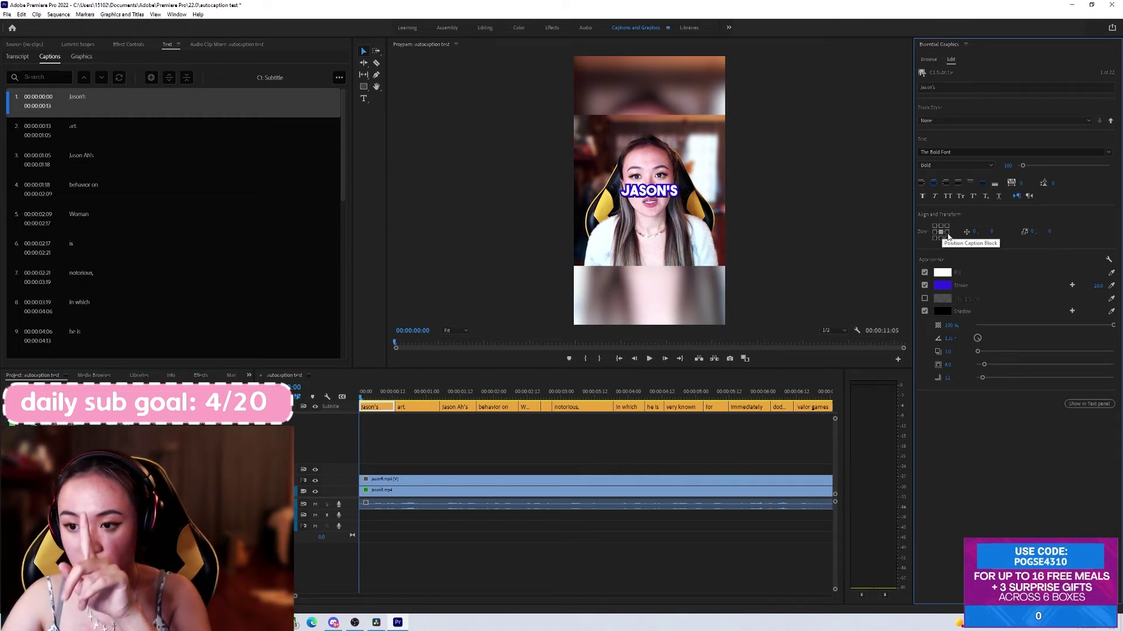
left_click(947, 232)
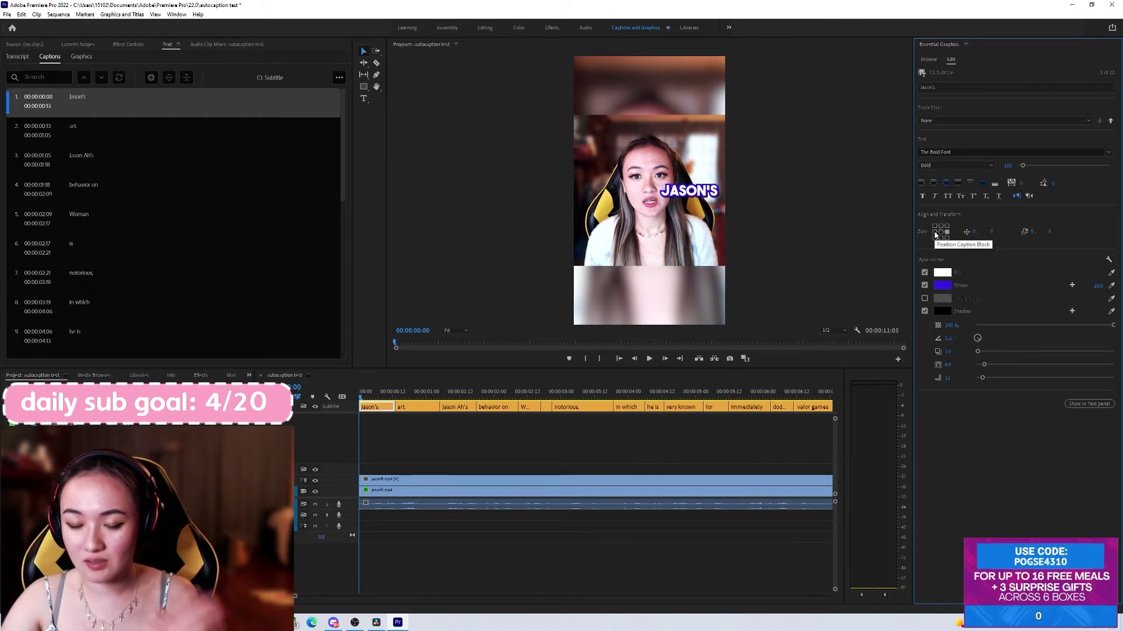
left_click(935, 232)
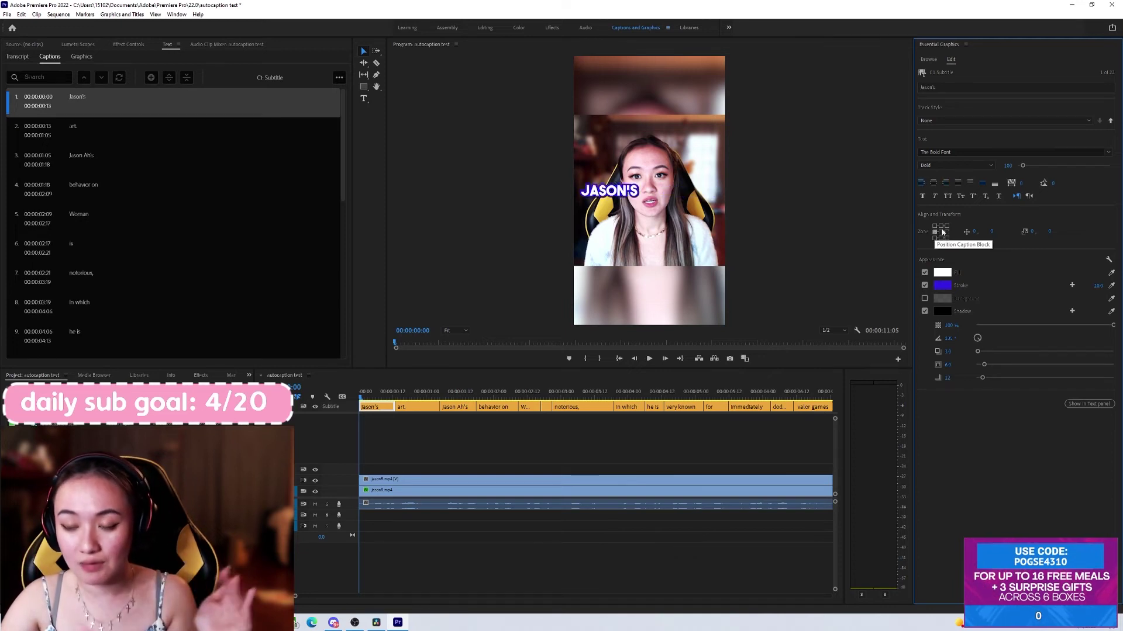
left_click(934, 226)
left_click(948, 226)
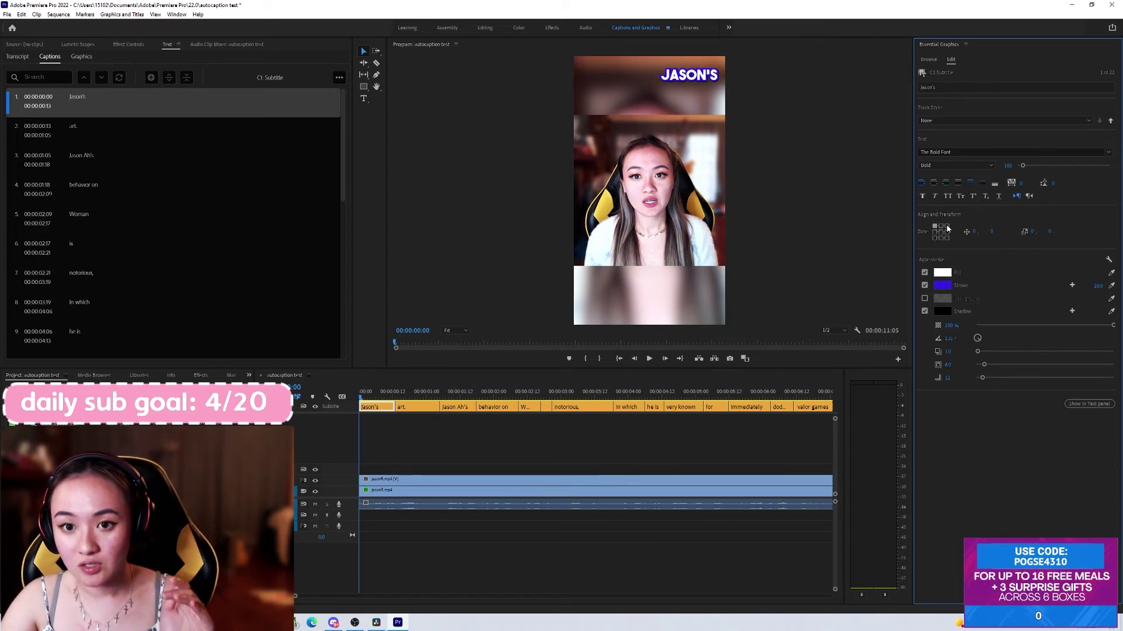
left_click(941, 228)
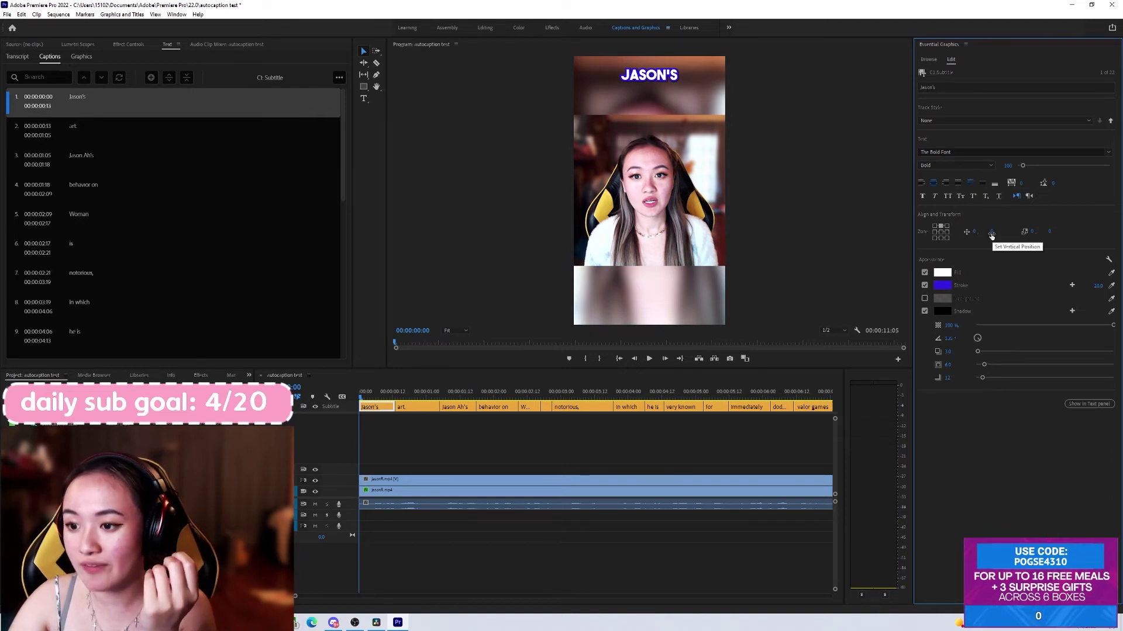
left_click_drag(991, 235, 1069, 229)
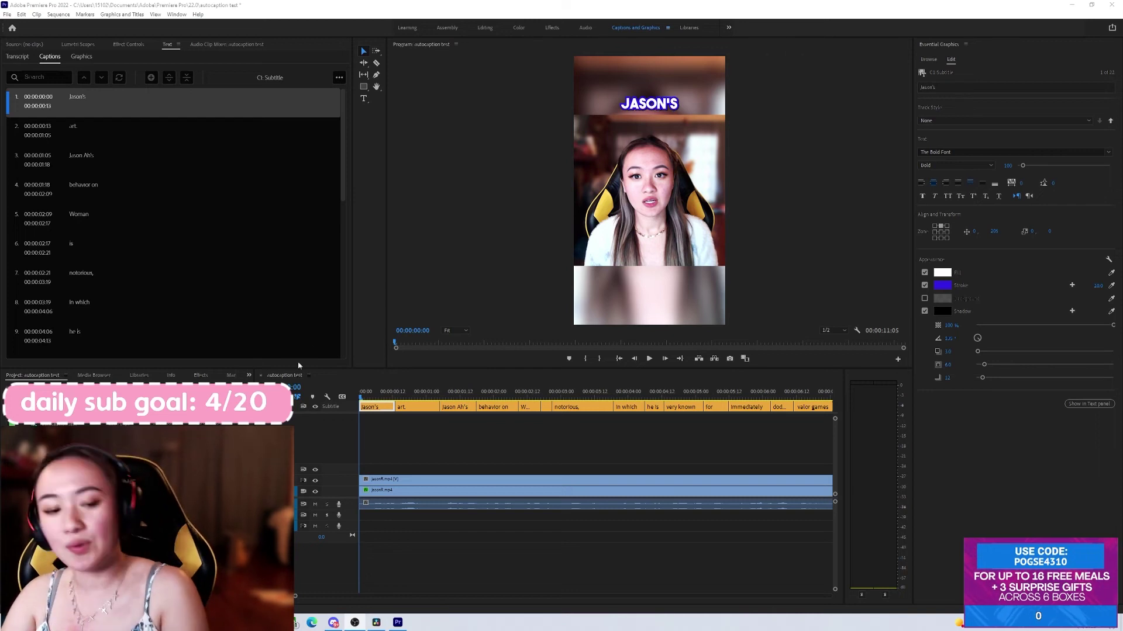
- Save the caption formatting as a new track style named 'asdl;kjfajls;kd'
left_click(649, 361)
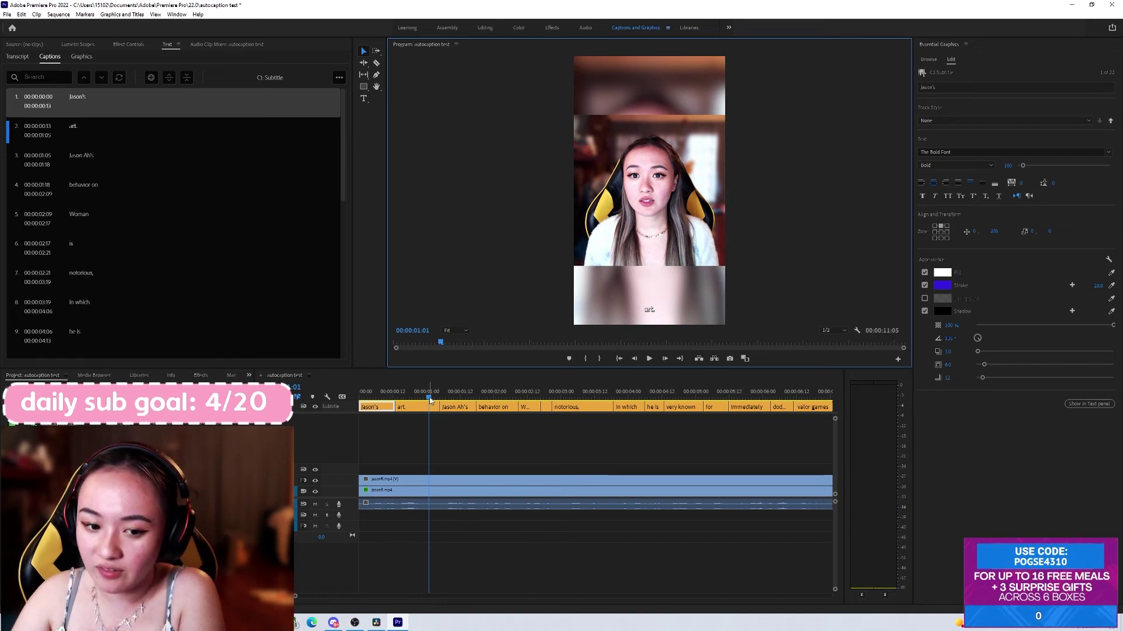
left_click(373, 392)
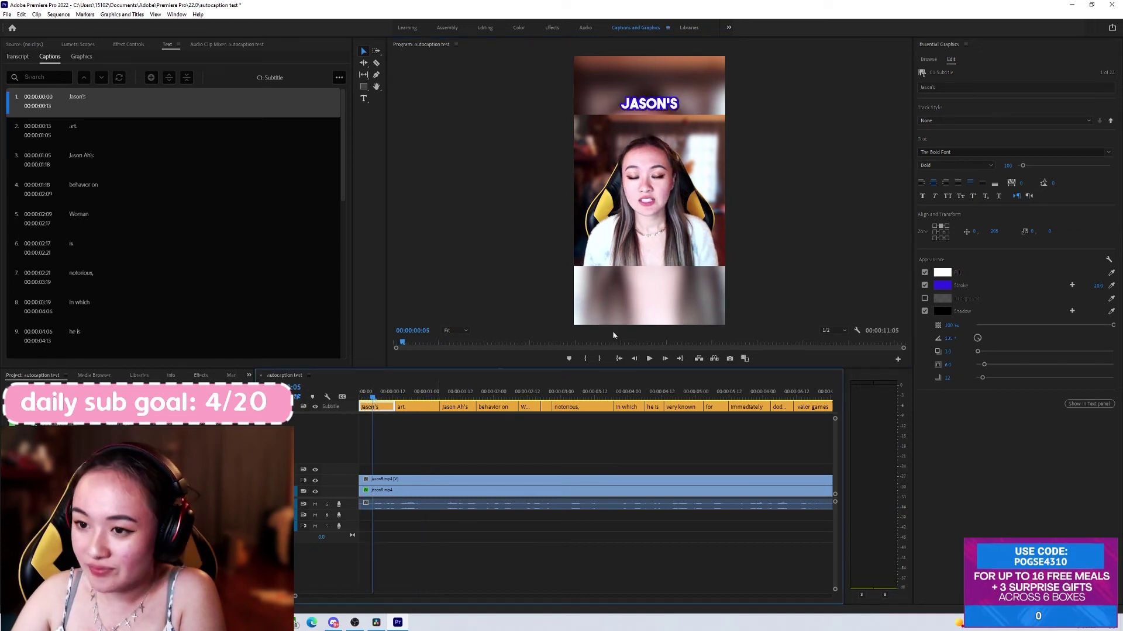
left_click(981, 121)
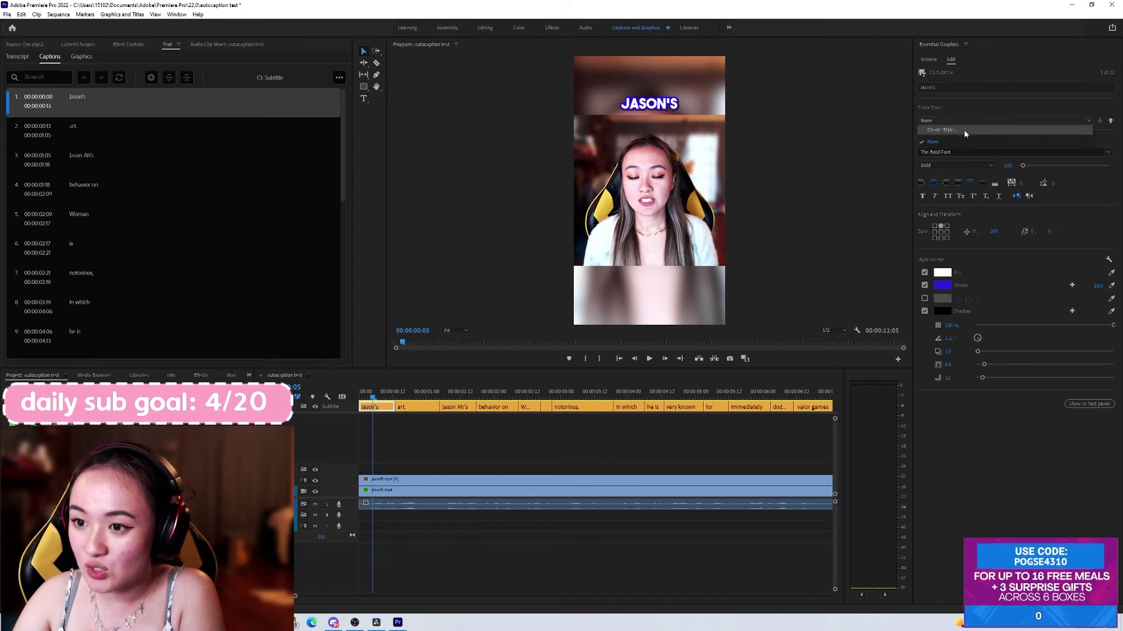
left_click(963, 129)
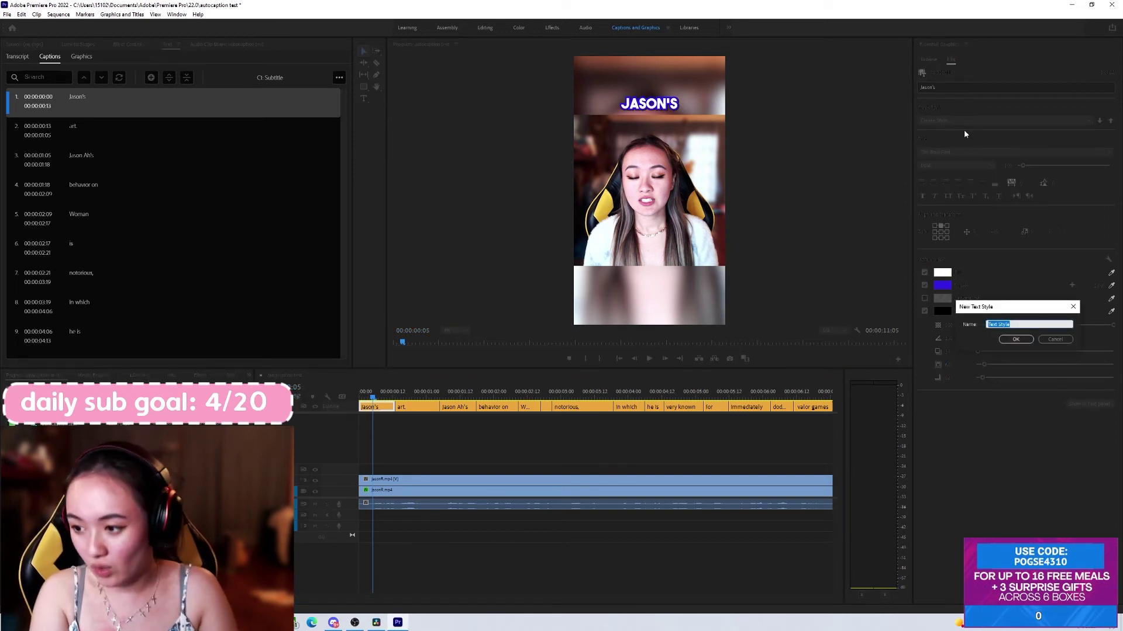
type("asdl;kjfajls;kd")
left_click(1016, 339)
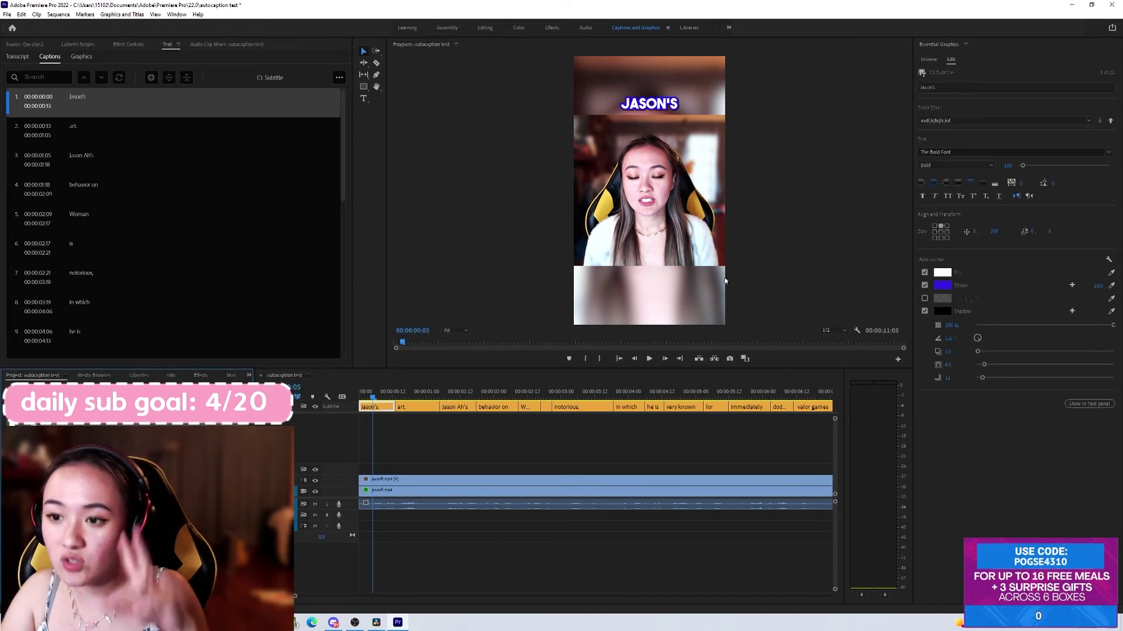
- Scrub through the styled captions and select the 'art.' caption clip
left_click_drag(375, 396, 407, 399)
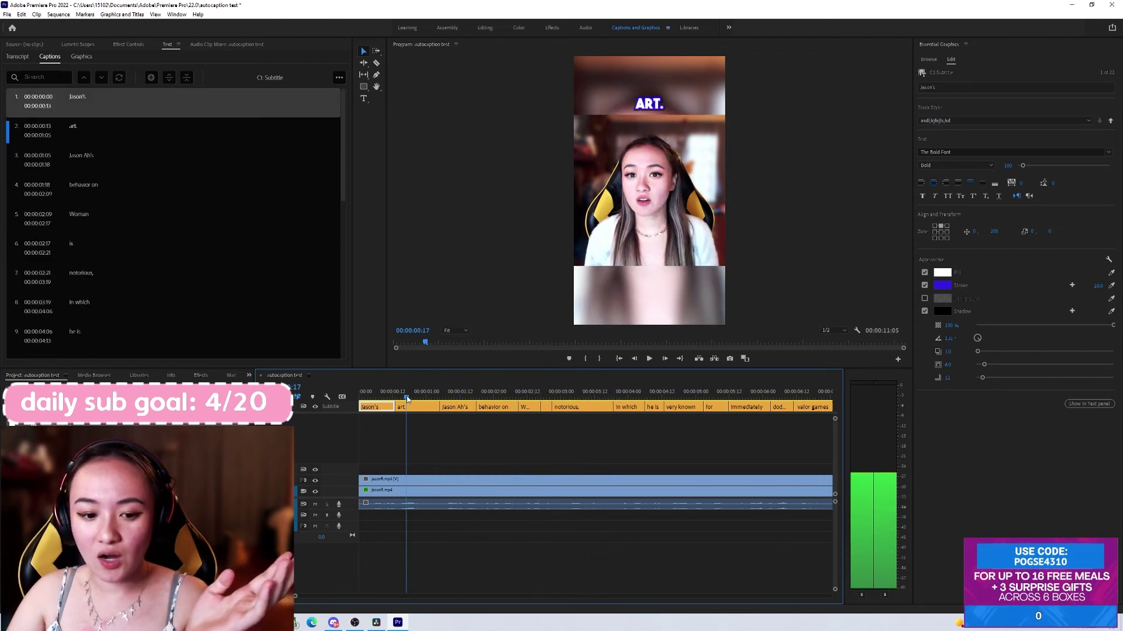
key("Right")
key("Right")
key("Right")
key("Right")
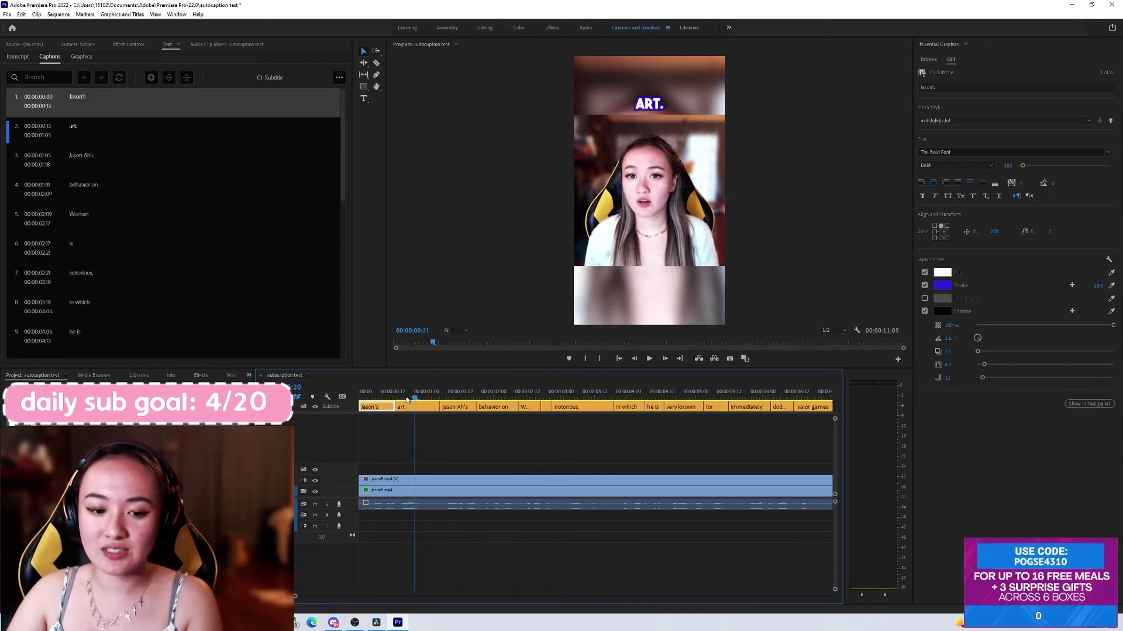
key("Right")
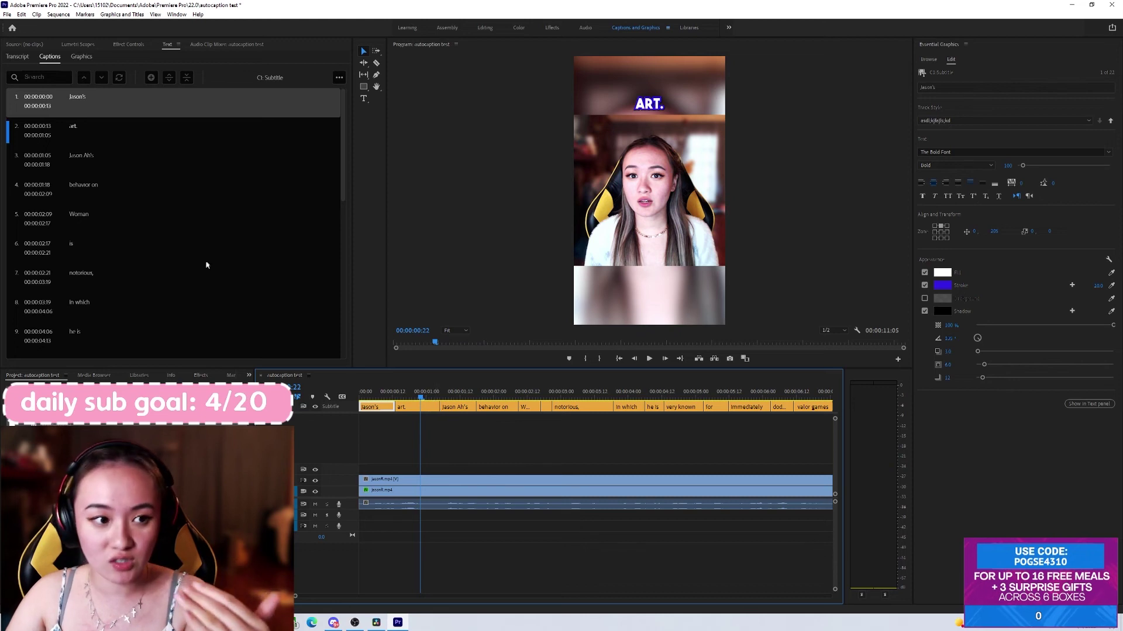
left_click(406, 410)
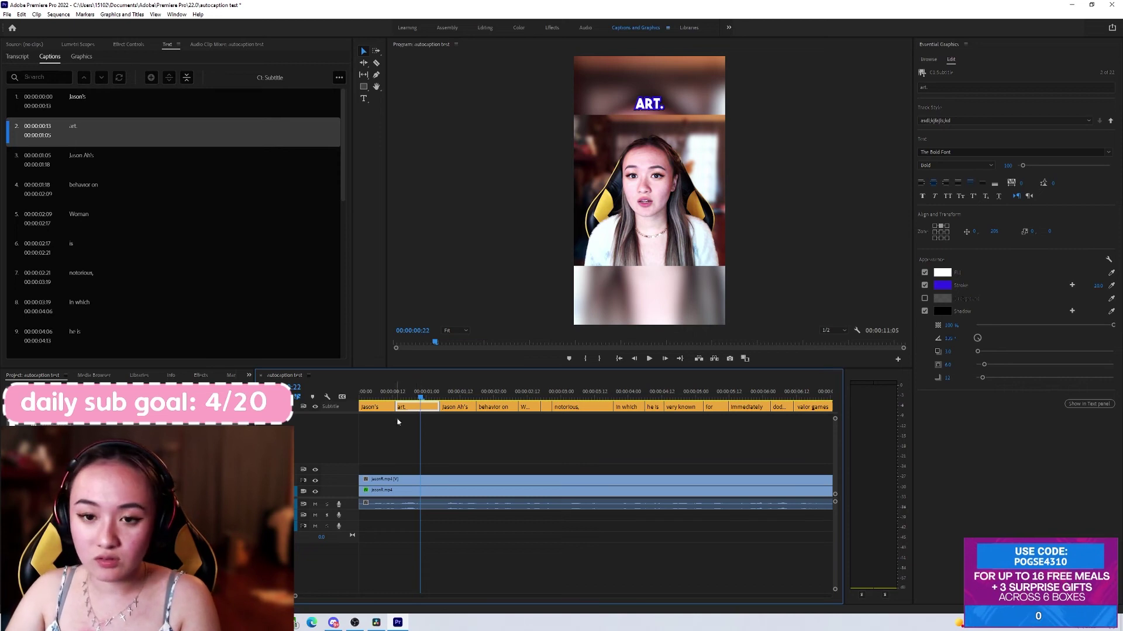
- Delete the 'art.' caption and extend the first caption to close the gap
left_click(388, 397)
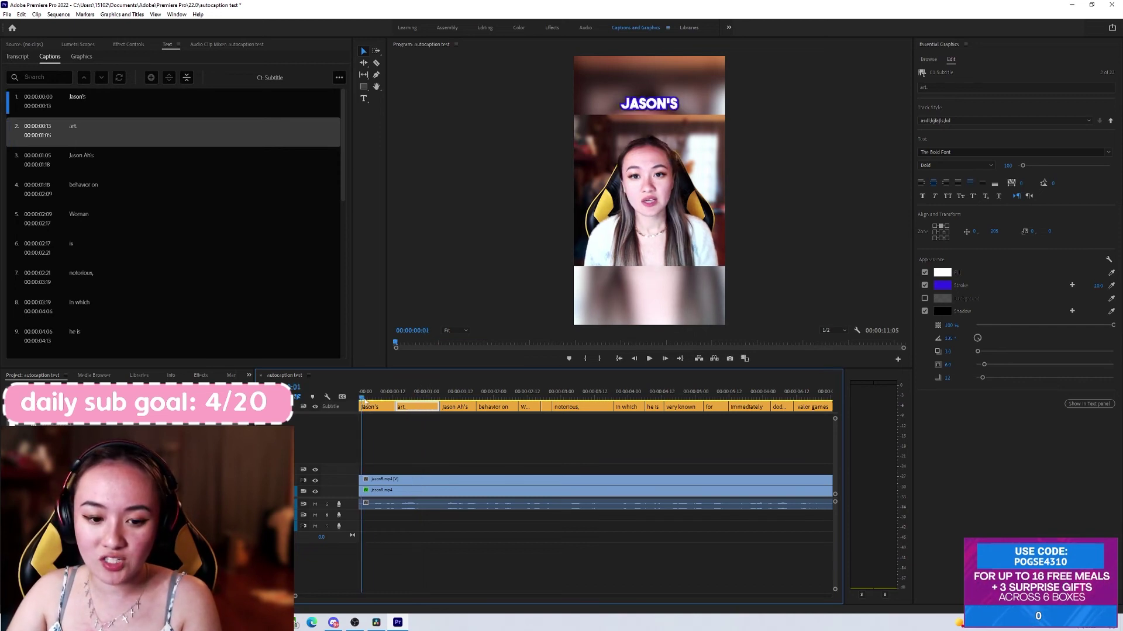
key("space")
key("Delete")
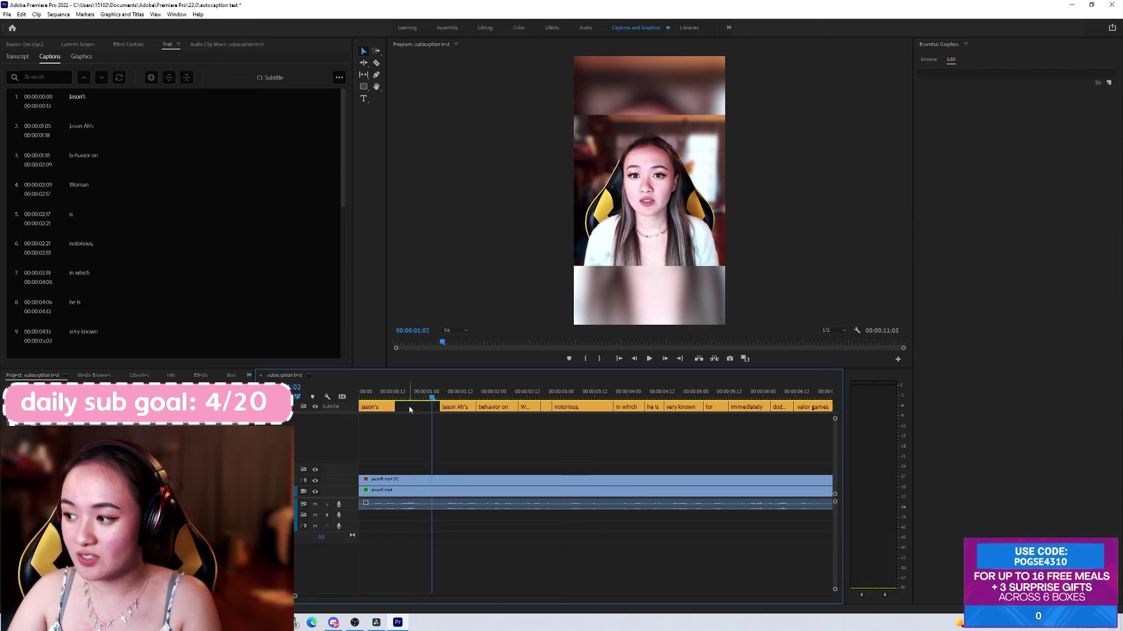
left_click(377, 409)
left_click_drag(394, 407, 438, 407)
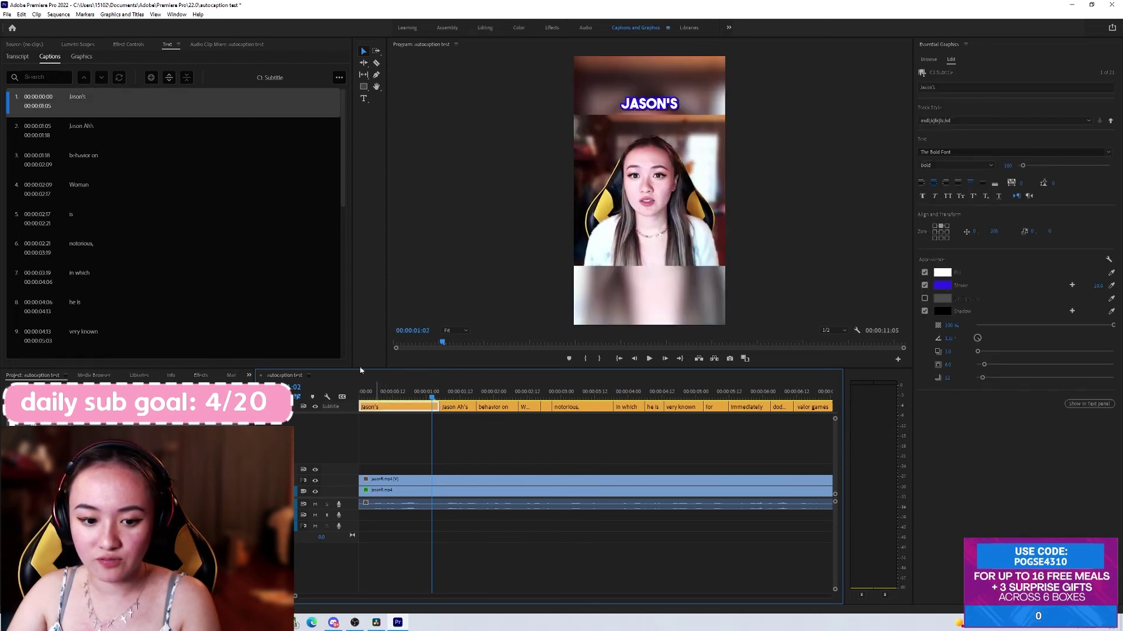
- Change the first caption's trailing letter to R and play back to check it
double_click(83, 97)
left_click(99, 99)
key("BackSpace")
key("BackSpace")
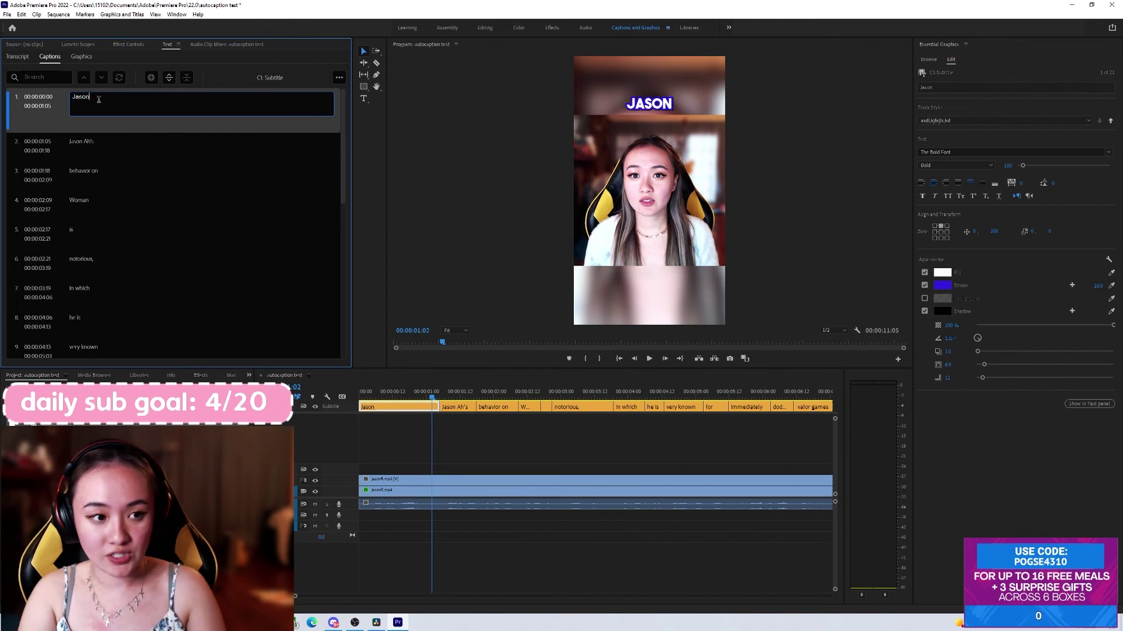
type("R")
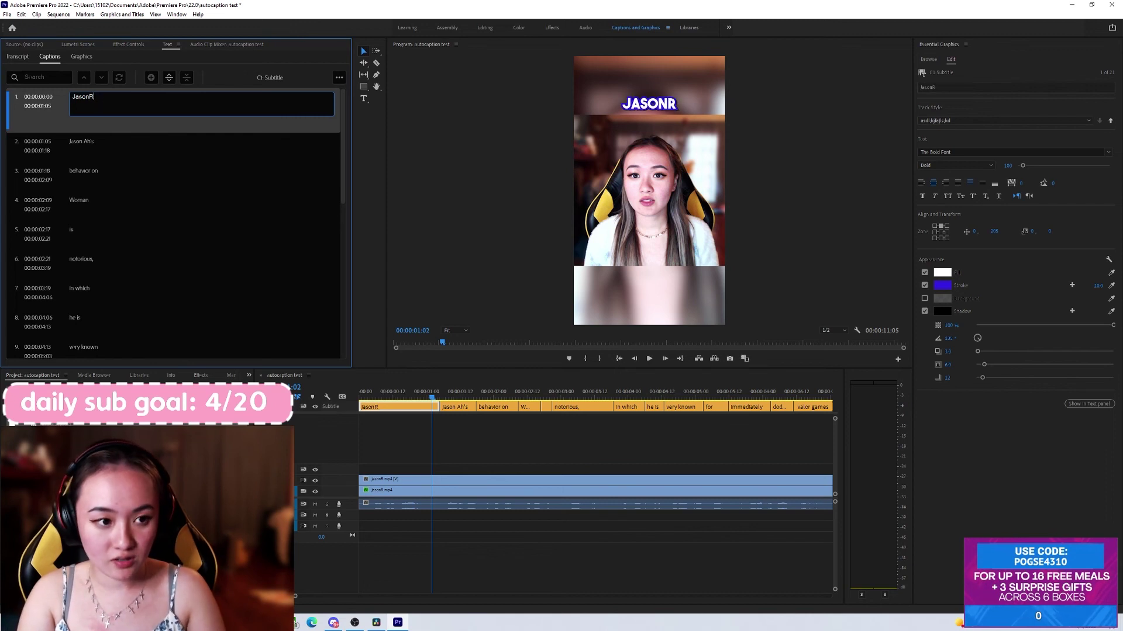
left_click(450, 391)
key("Home")
left_click(649, 358)
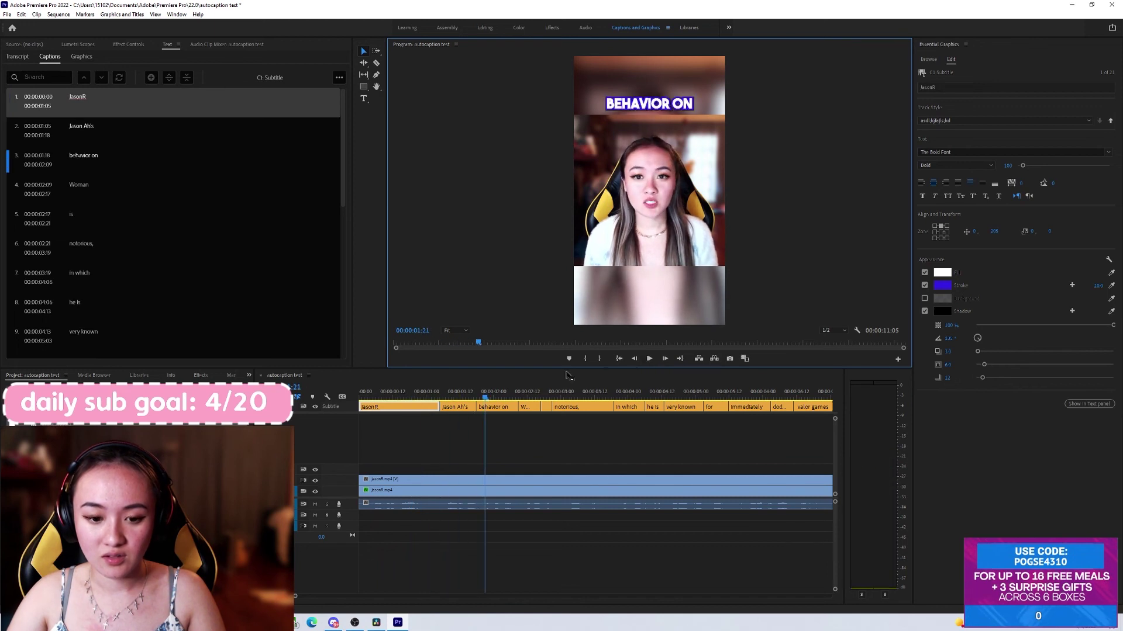
left_click(473, 391)
left_click(433, 392)
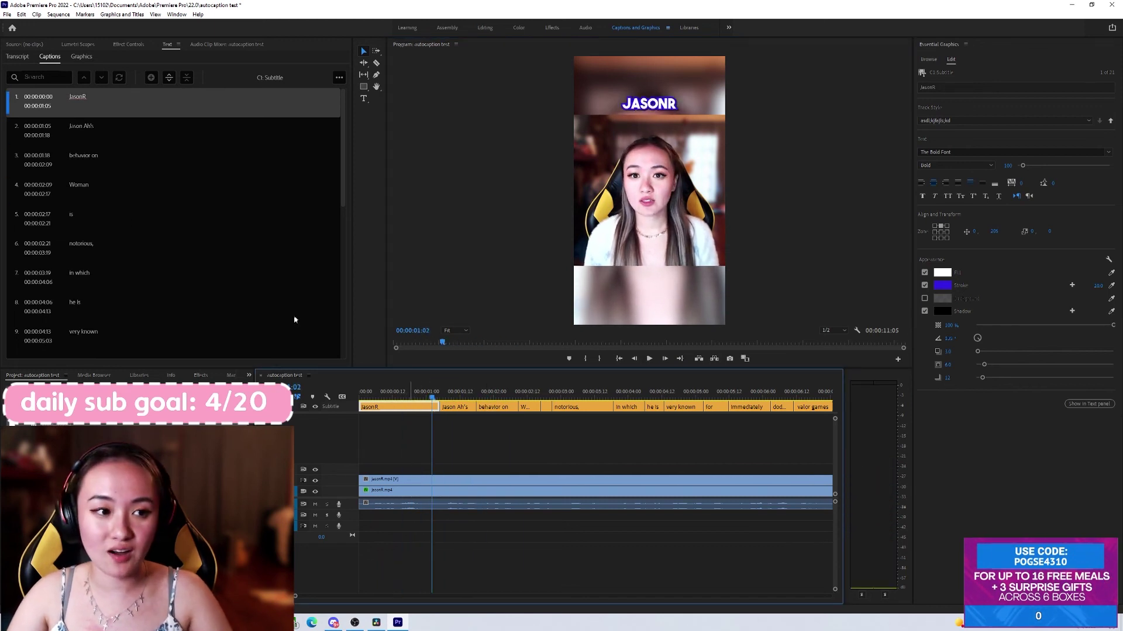
left_click_drag(435, 396, 490, 398)
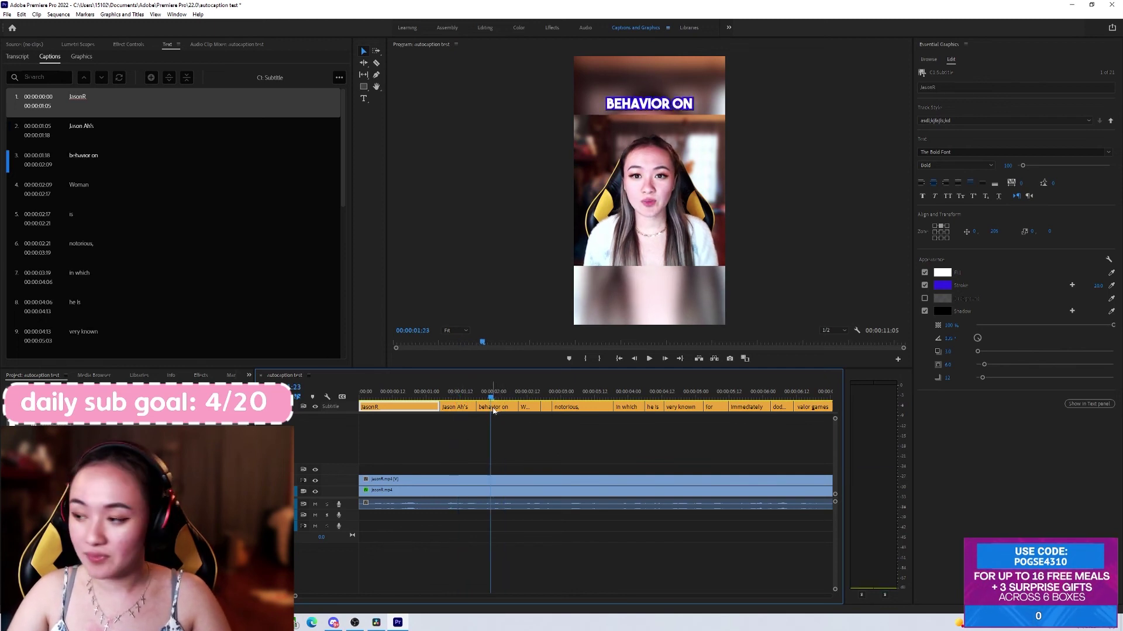
- Replace the 'behavior on' caption text with POOGERS
left_click(500, 408)
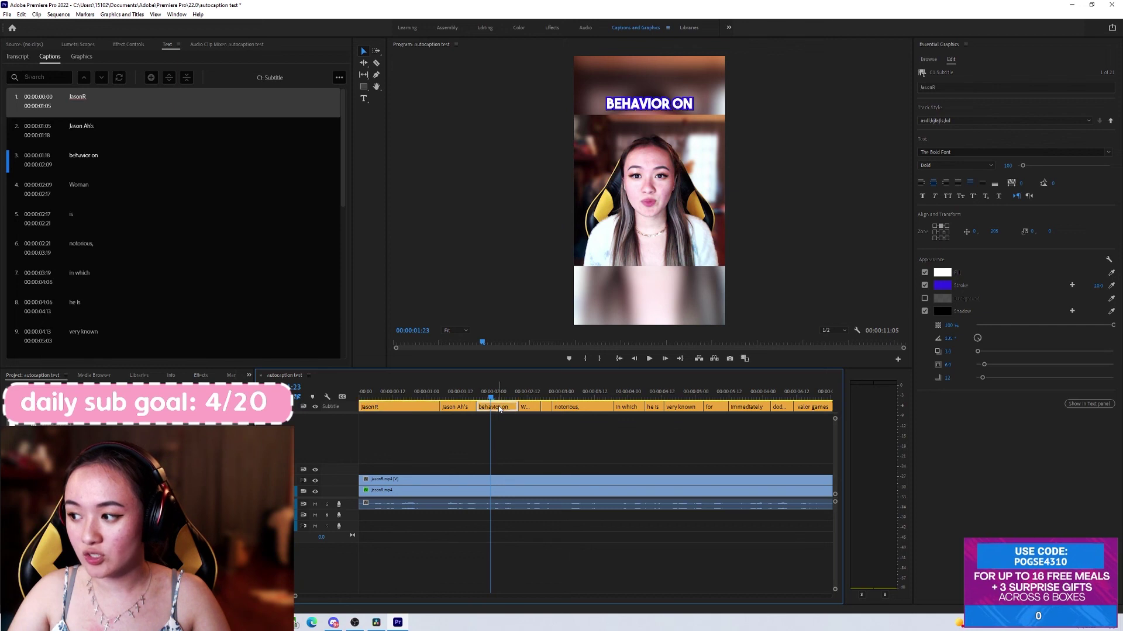
double_click(79, 158)
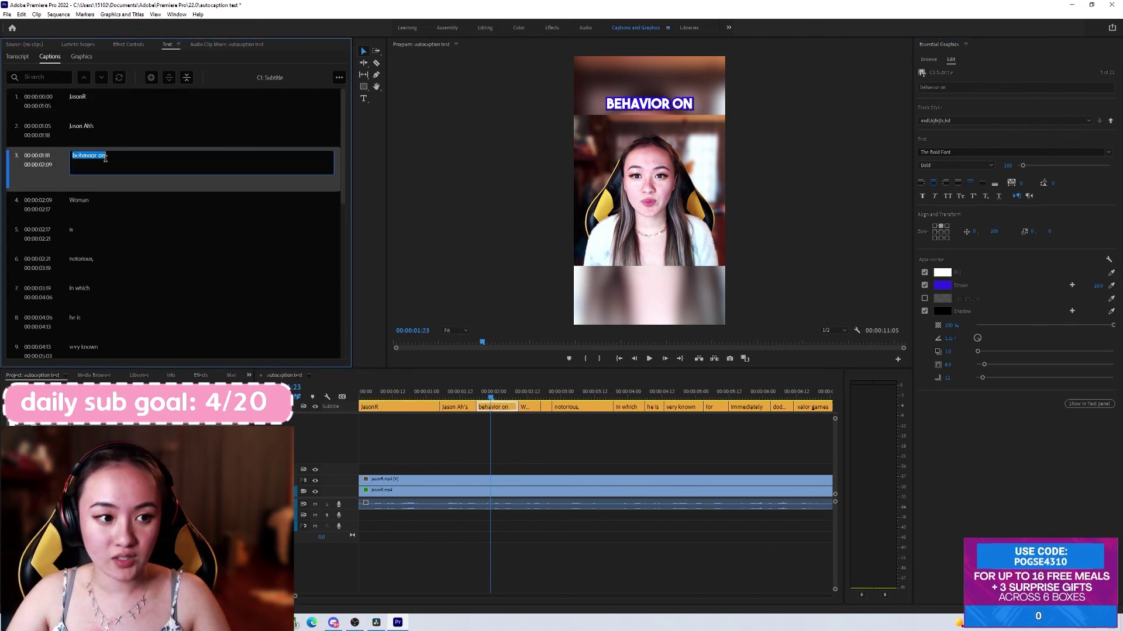
left_click(113, 156)
key("ctrl+a")
type("POO")
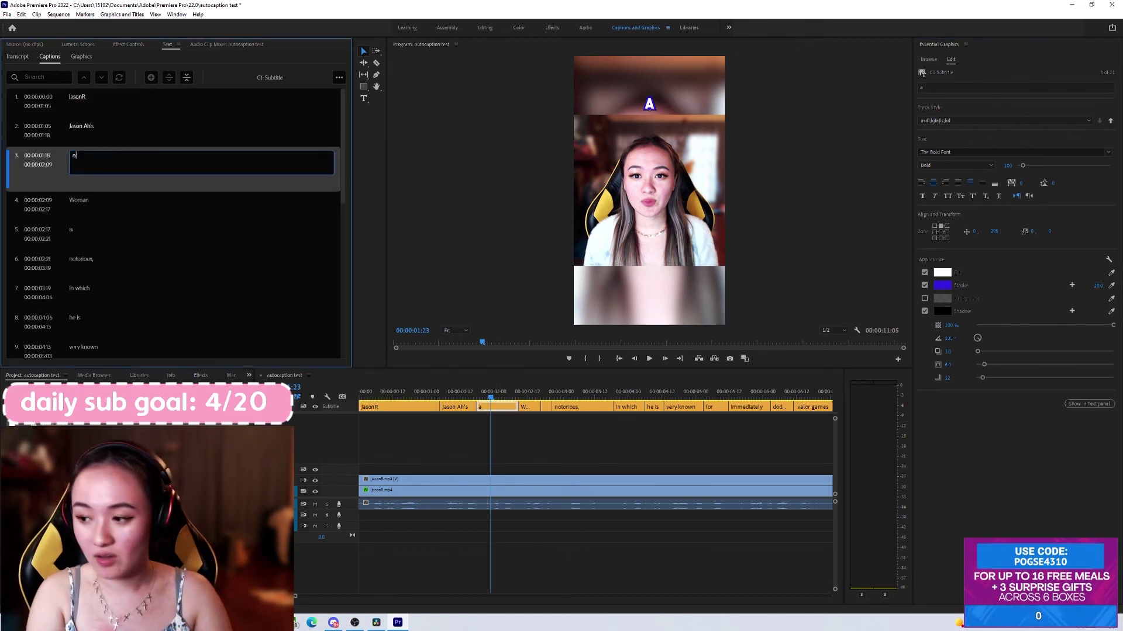
type("GERS")
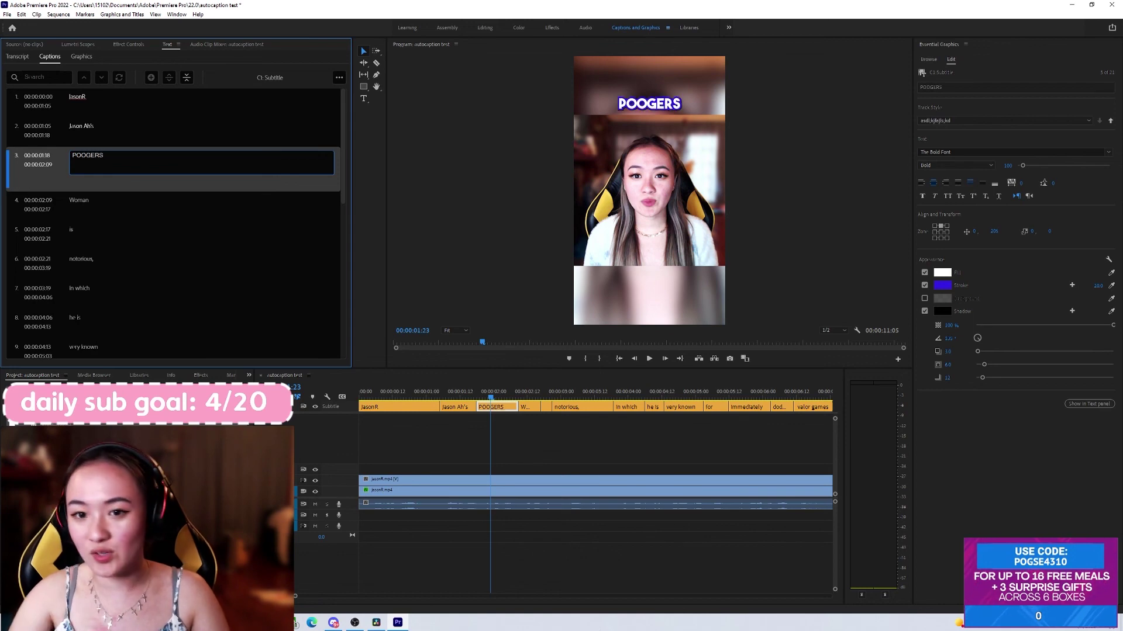